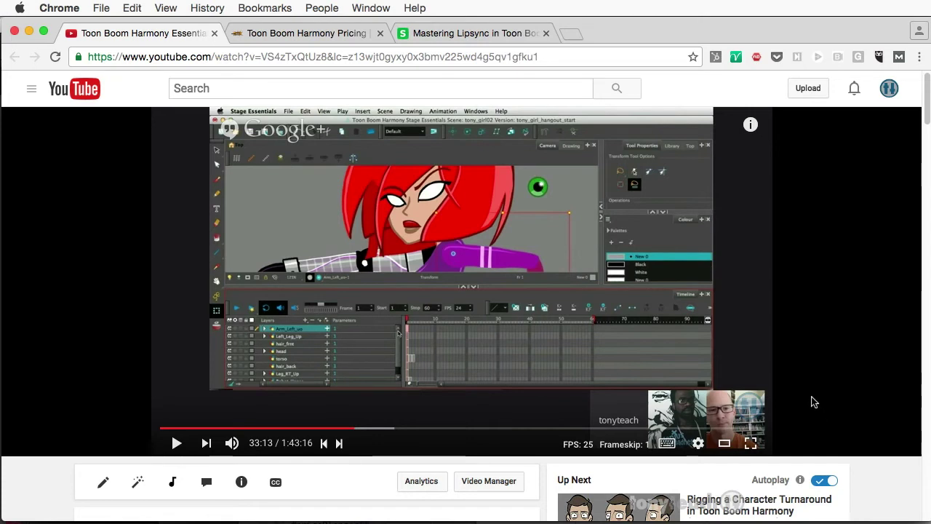
- Leave the browser page and switch to the cat-dude scene in Harmony 14 Essentials
{"action": "scroll", "coordinate": [805, 355], "scroll_direction": "down", "scroll_amount": 1}
{"action": "scroll", "coordinate": [806, 352], "scroll_direction": "down", "scroll_amount": 3}
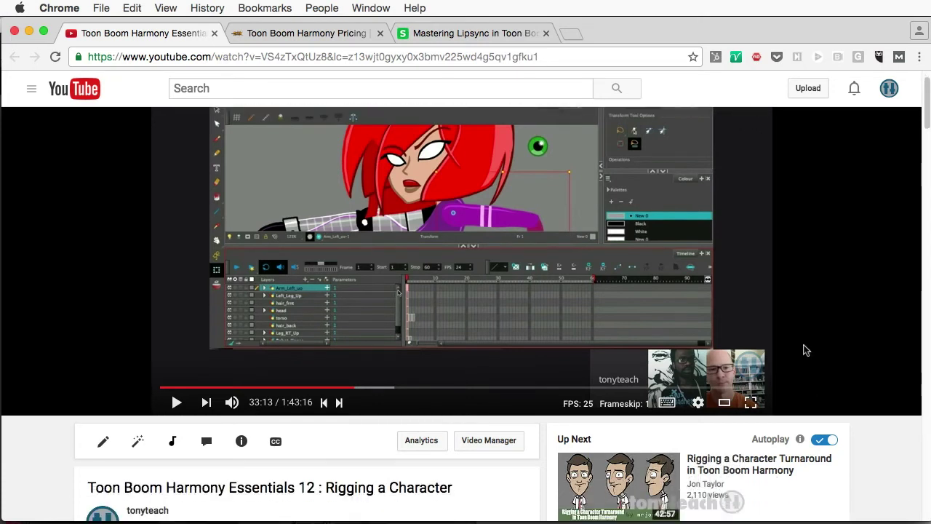
{"action": "scroll", "coordinate": [805, 350], "scroll_direction": "down", "scroll_amount": 5}
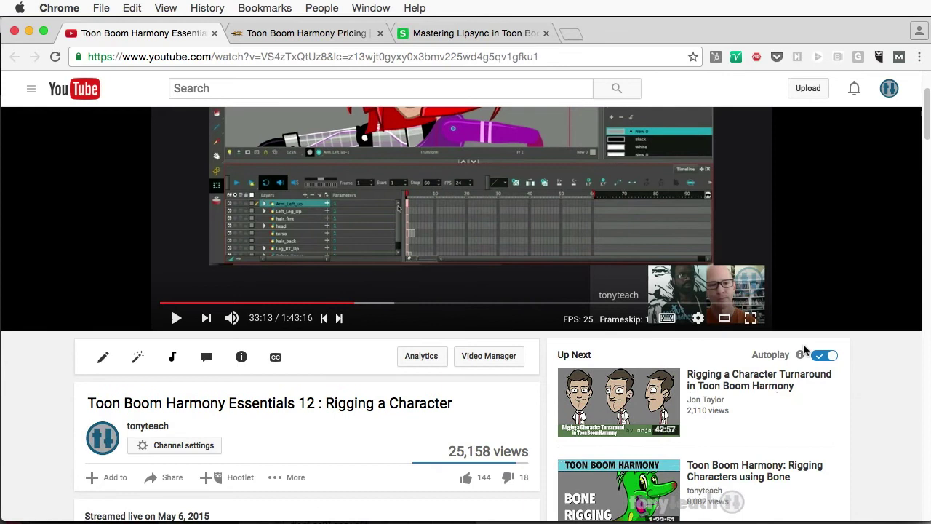
{"action": "scroll", "coordinate": [806, 351], "scroll_direction": "down", "scroll_amount": 5}
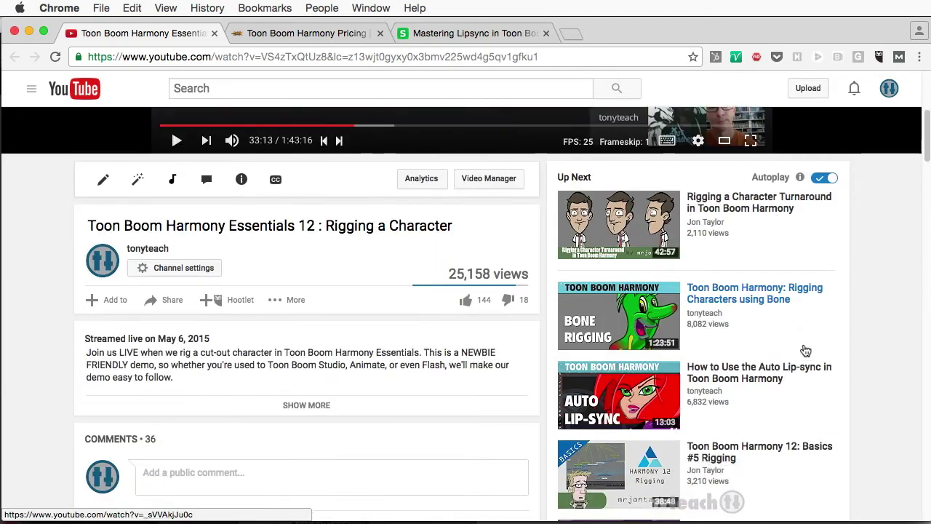
{"action": "scroll", "coordinate": [806, 350], "scroll_direction": "down", "scroll_amount": 3}
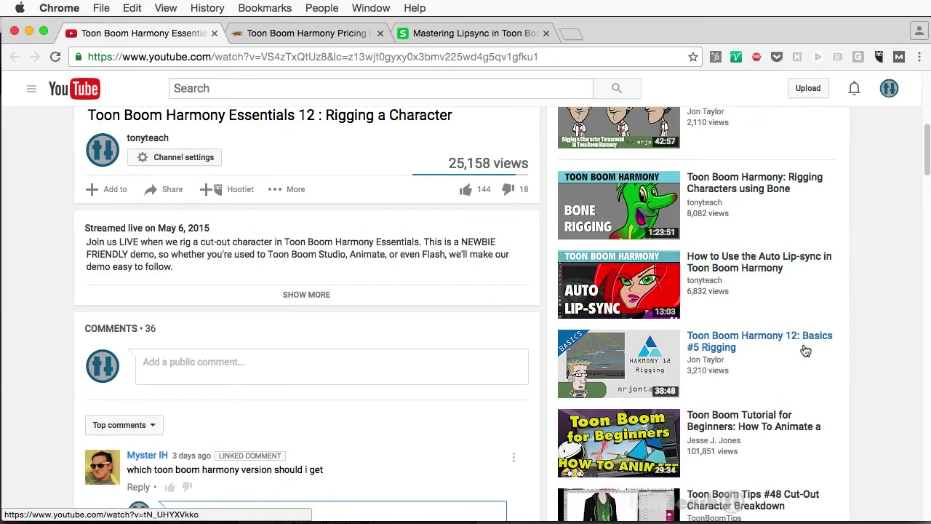
{"action": "scroll", "coordinate": [806, 351], "scroll_direction": "down", "scroll_amount": 1}
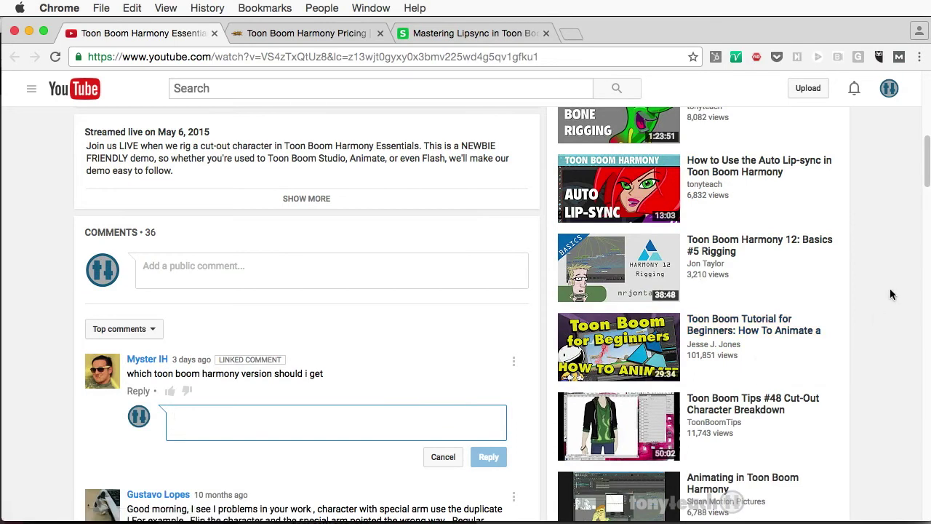
{"action": "scroll", "coordinate": [892, 293], "scroll_direction": "up", "scroll_amount": 10}
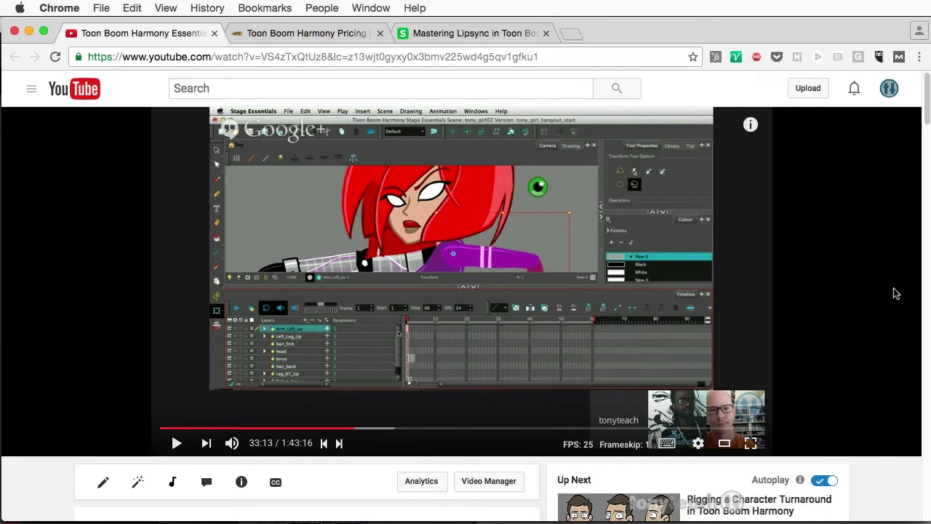
{"action": "mouse_move", "coordinate": [539, 518]}
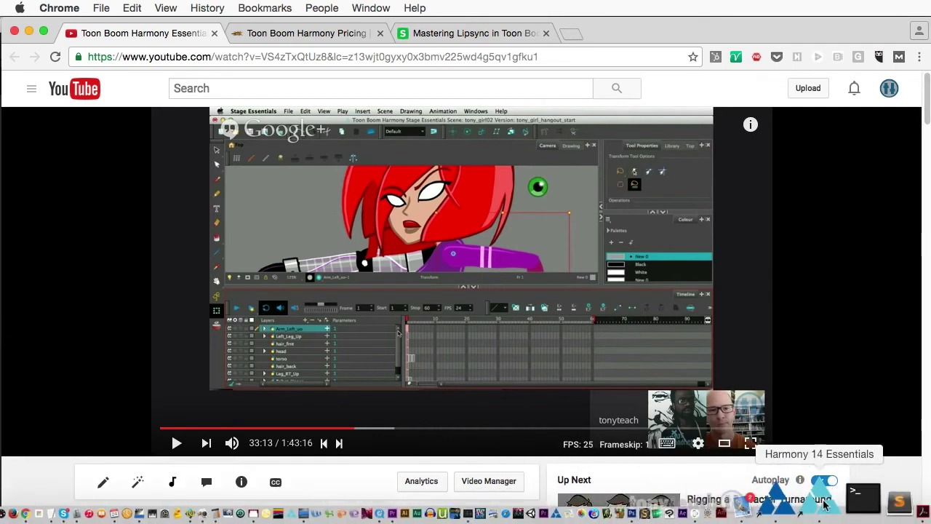
{"action": "left_click", "coordinate": [824, 505]}
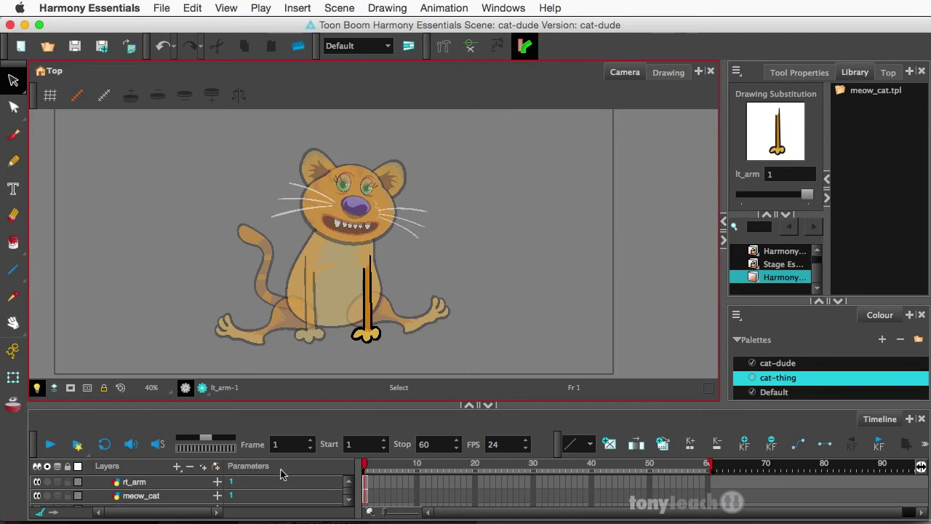
- Select the Drawing, meow_cat and then rt_arm layers in the Timeline to isolate the right arm
{"action": "scroll", "coordinate": [156, 492], "scroll_direction": "down", "scroll_amount": 1}
{"action": "left_click", "coordinate": [162, 500]}
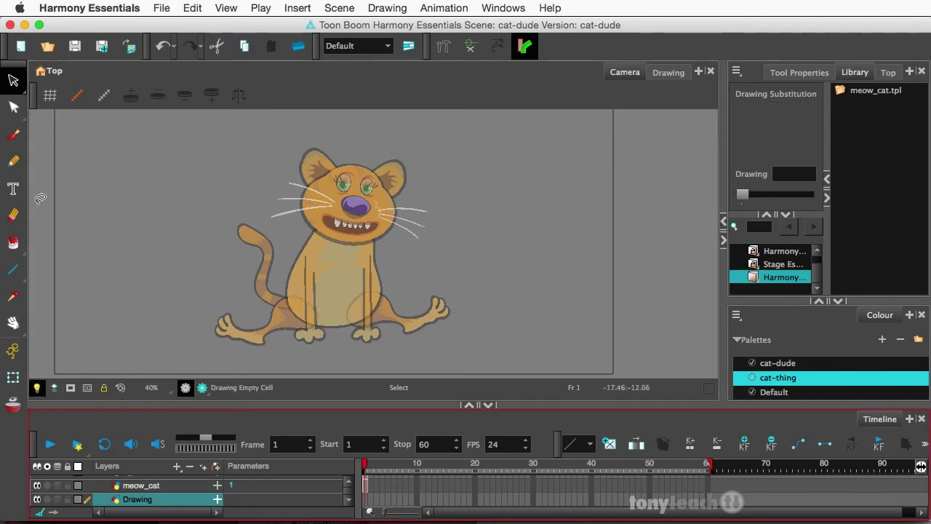
{"action": "left_click", "coordinate": [160, 486]}
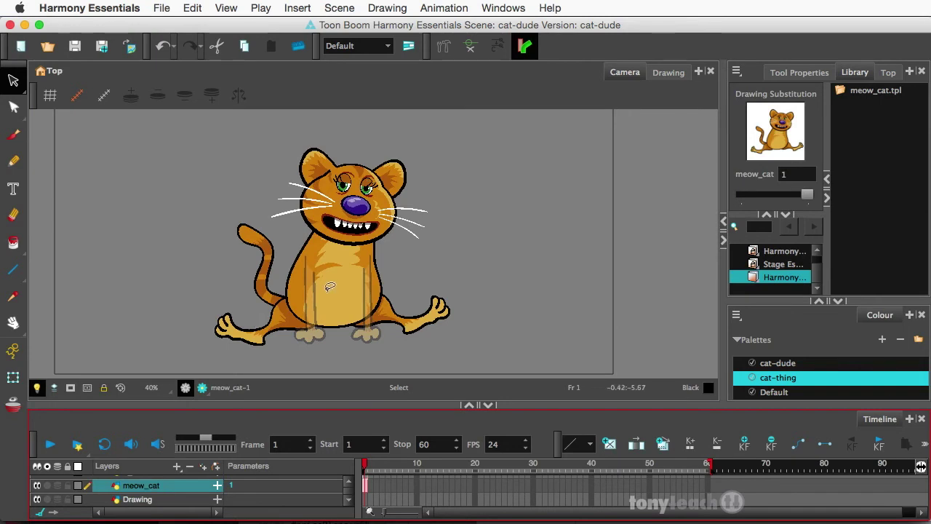
{"action": "scroll", "coordinate": [167, 491], "scroll_direction": "up", "scroll_amount": 2}
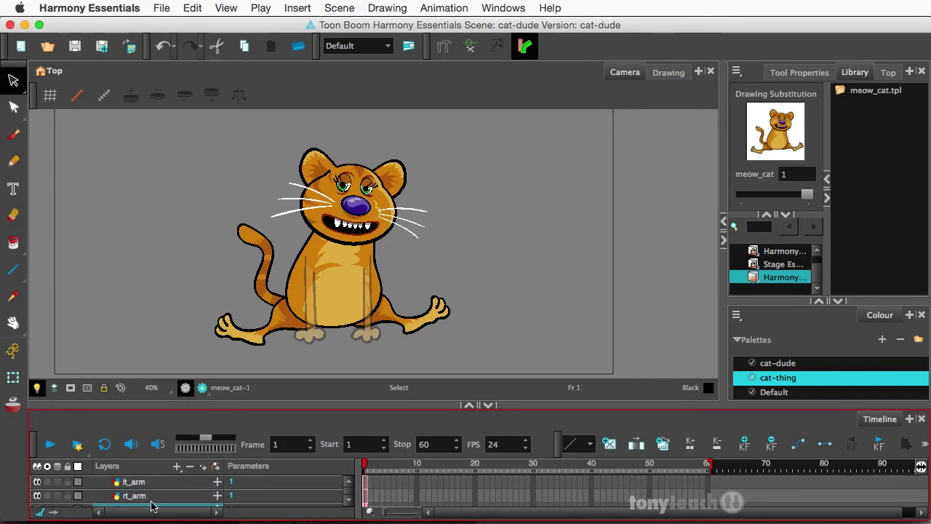
{"action": "left_click", "coordinate": [167, 495]}
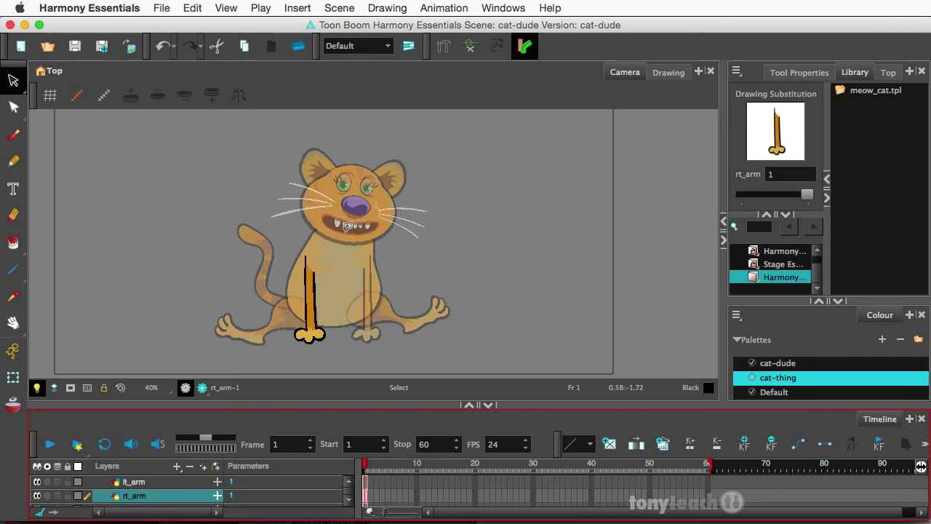
{"action": "scroll", "coordinate": [328, 299], "scroll_direction": "up", "scroll_amount": 3}
{"action": "scroll", "coordinate": [327, 299], "scroll_direction": "down", "scroll_amount": 1}
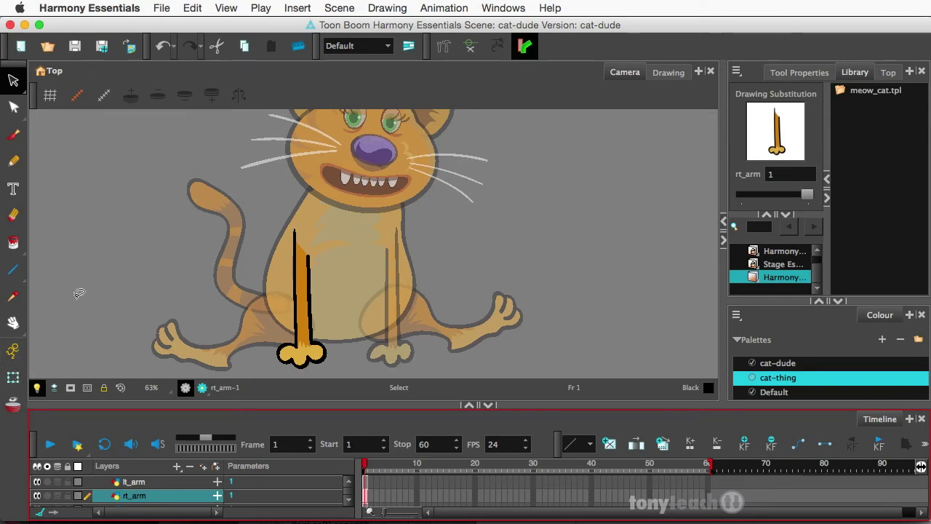
- Use the Rigging Tool to build two bones on the right arm, from shoulder to elbow to hand
{"action": "left_click", "coordinate": [442, 46]}
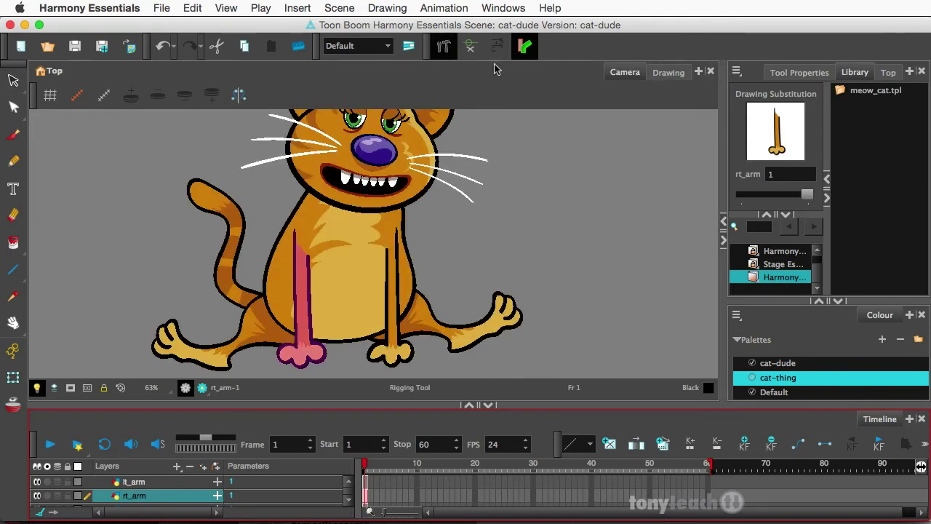
{"action": "left_click", "coordinate": [776, 76]}
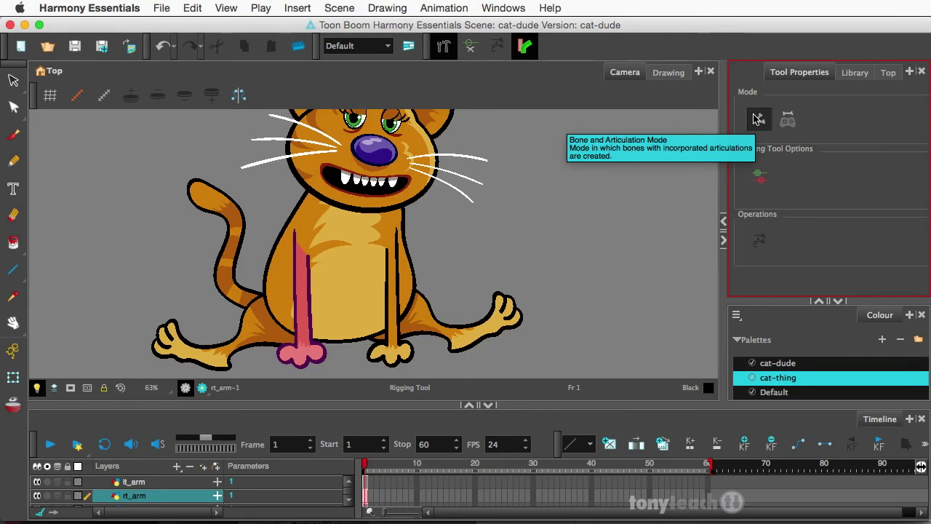
{"action": "left_click", "coordinate": [302, 239]}
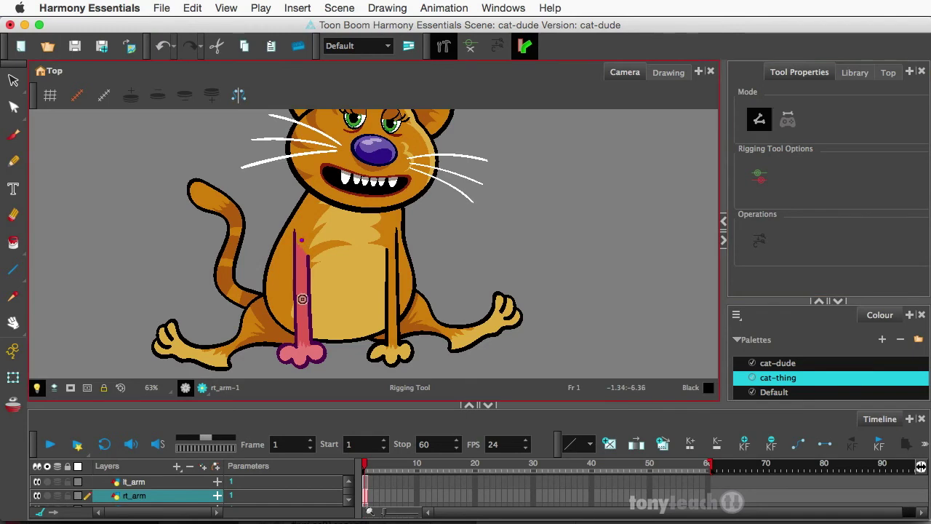
{"action": "left_click", "coordinate": [302, 297]}
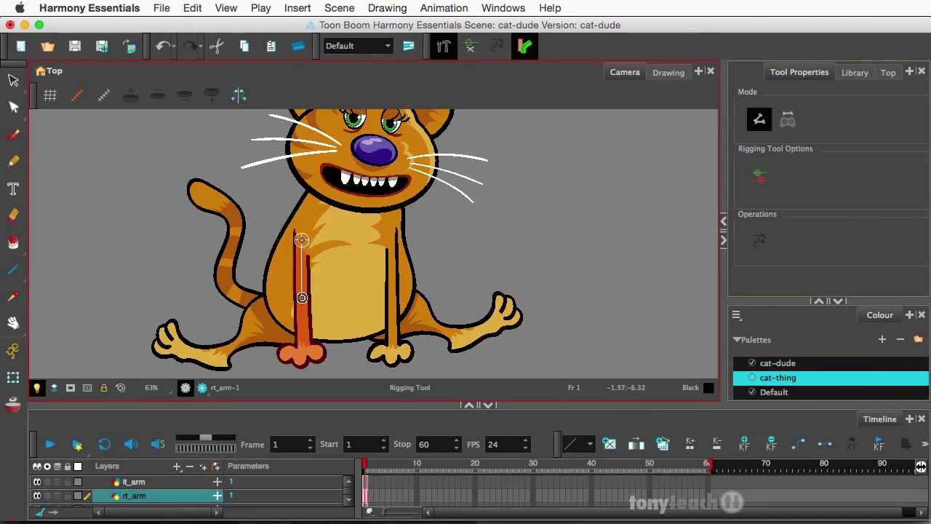
{"action": "left_click", "coordinate": [303, 357]}
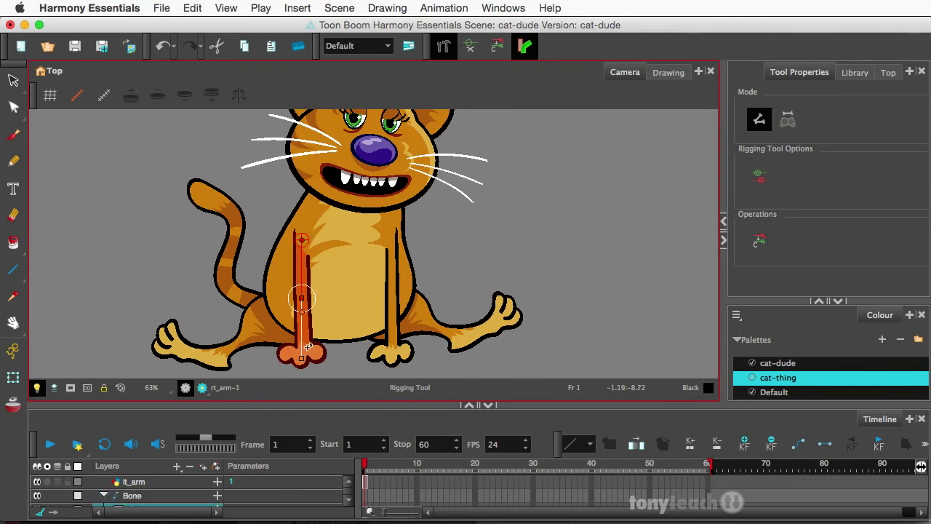
{"action": "scroll", "coordinate": [308, 348], "scroll_direction": "up", "scroll_amount": 3}
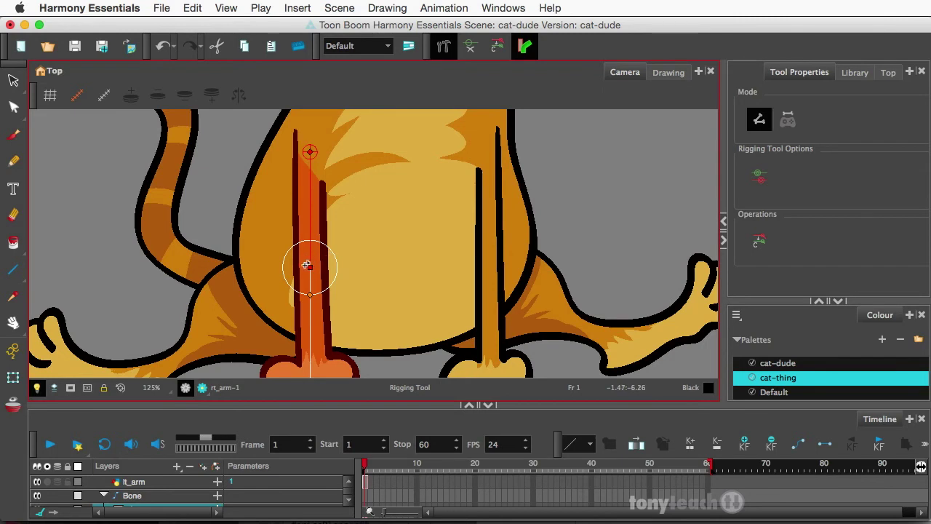
{"action": "scroll", "coordinate": [95, 316], "scroll_direction": "down", "scroll_amount": 3}
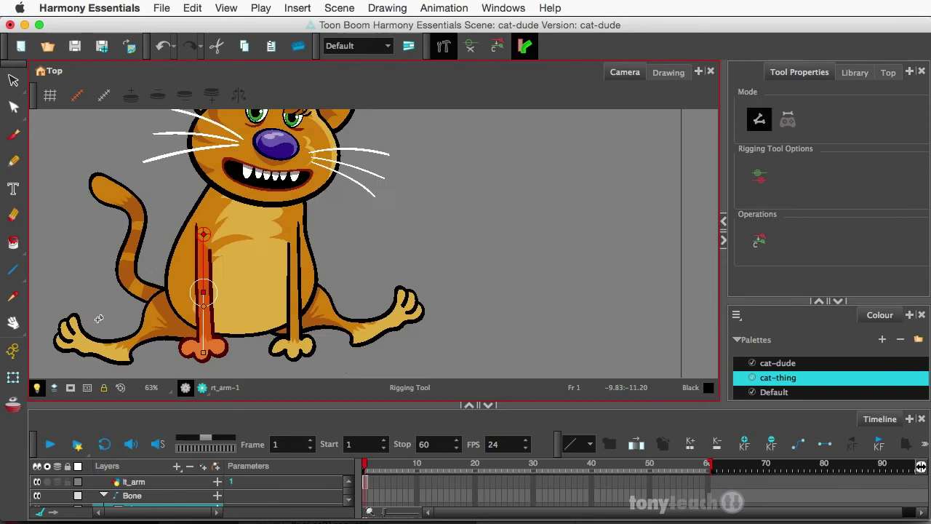
{"action": "left_click", "coordinate": [12, 375]}
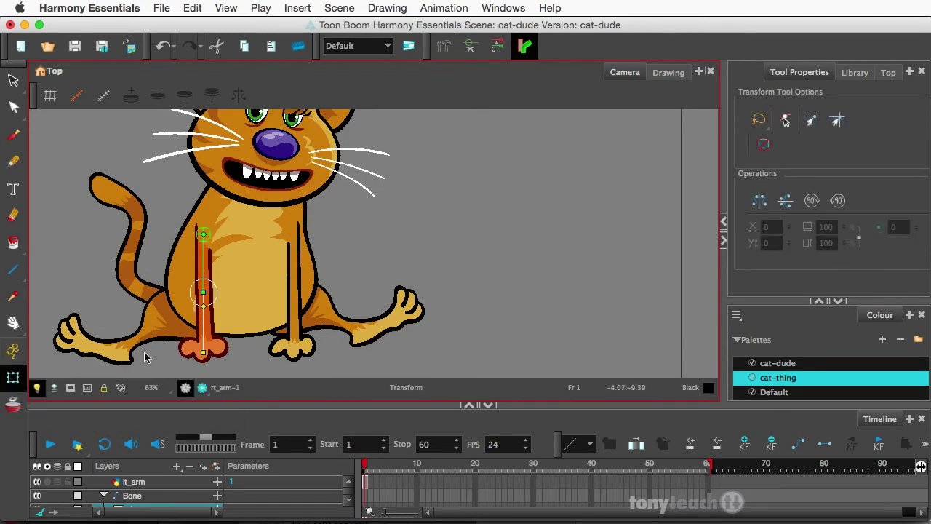
{"action": "left_click_drag", "start_coordinate": [203, 342], "coordinate": [239, 286]}
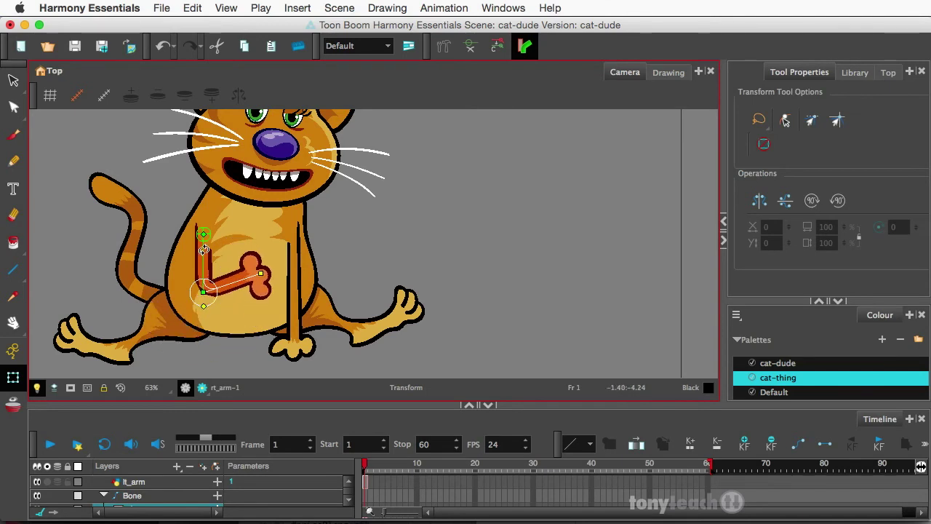
{"action": "left_click_drag", "start_coordinate": [204, 250], "coordinate": [192, 313]}
{"action": "key", "text": "super+z"}
{"action": "key", "text": "super+z"}
{"action": "key", "text": "super+z"}
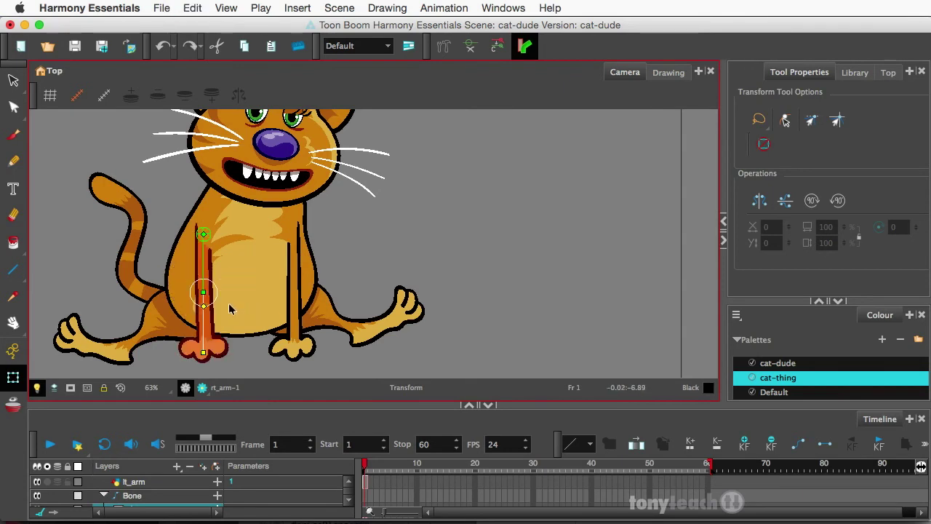
- Enlarge the elbow joint's influence, then rotate the forearm so the paw reaches across the belly
{"action": "left_click", "coordinate": [443, 47]}
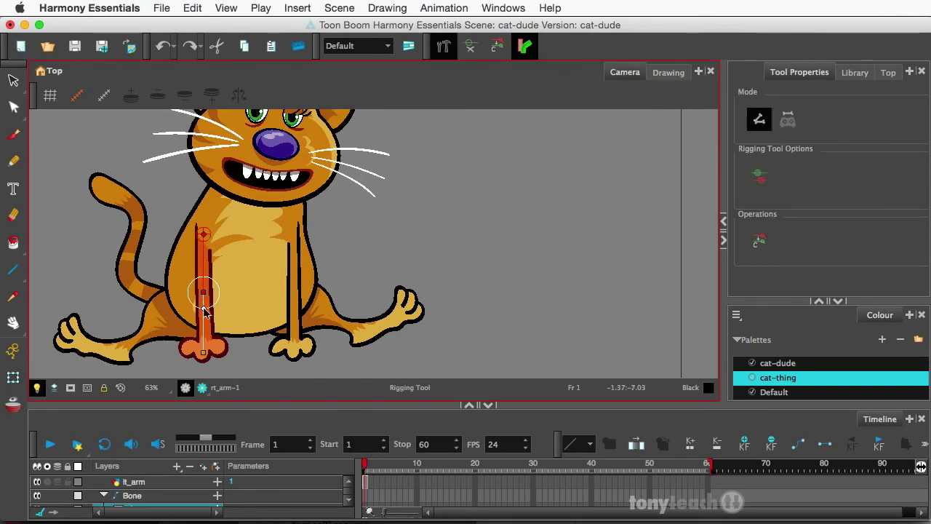
{"action": "left_click_drag", "start_coordinate": [203, 312], "coordinate": [207, 324]}
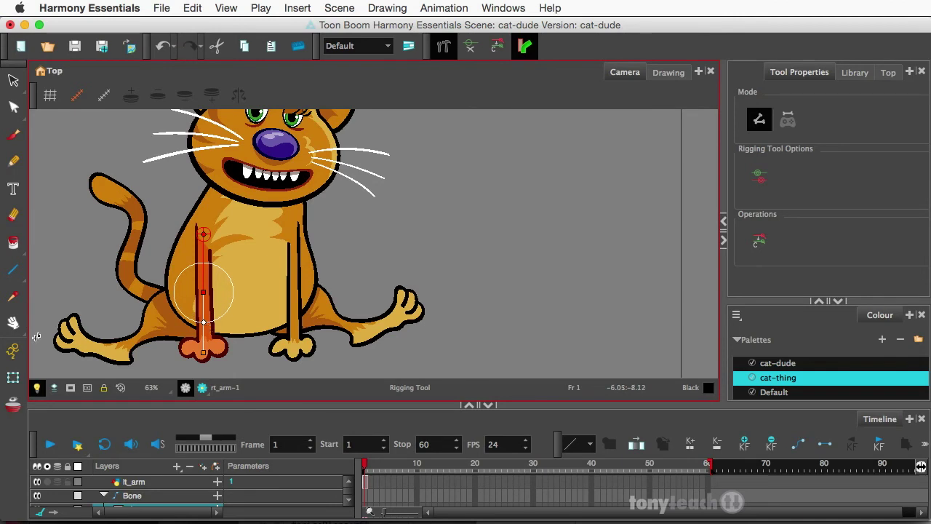
{"action": "left_click", "coordinate": [13, 377]}
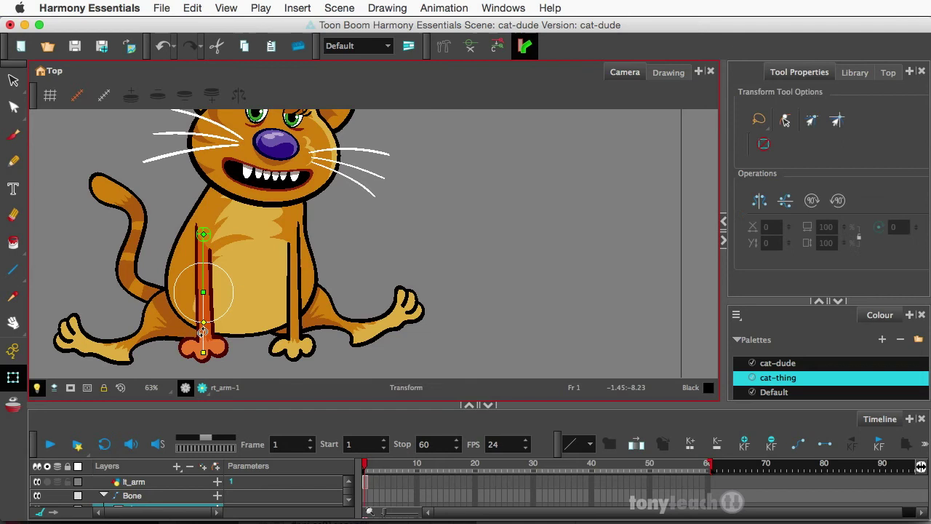
{"action": "left_click_drag", "start_coordinate": [206, 331], "coordinate": [247, 296]}
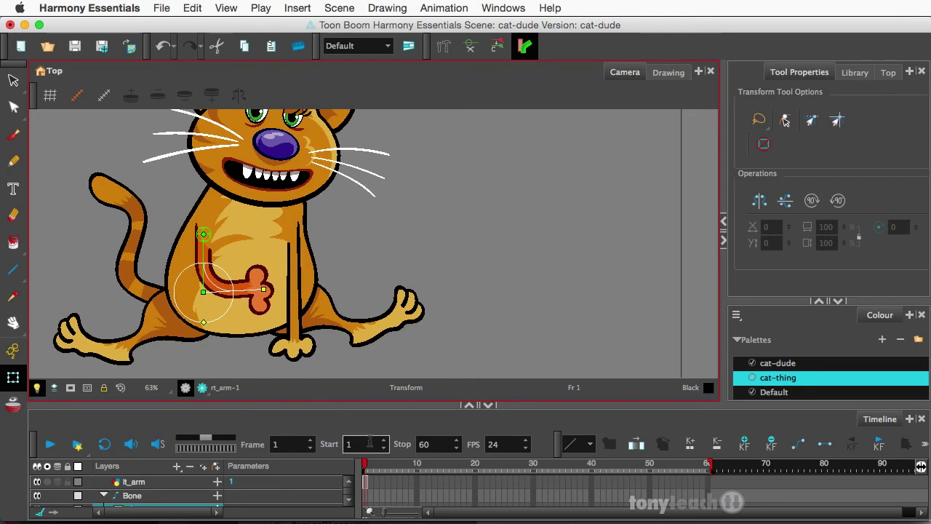
- Undo the elbow bend so the right arm hangs straight again
{"action": "key", "text": "super+z"}
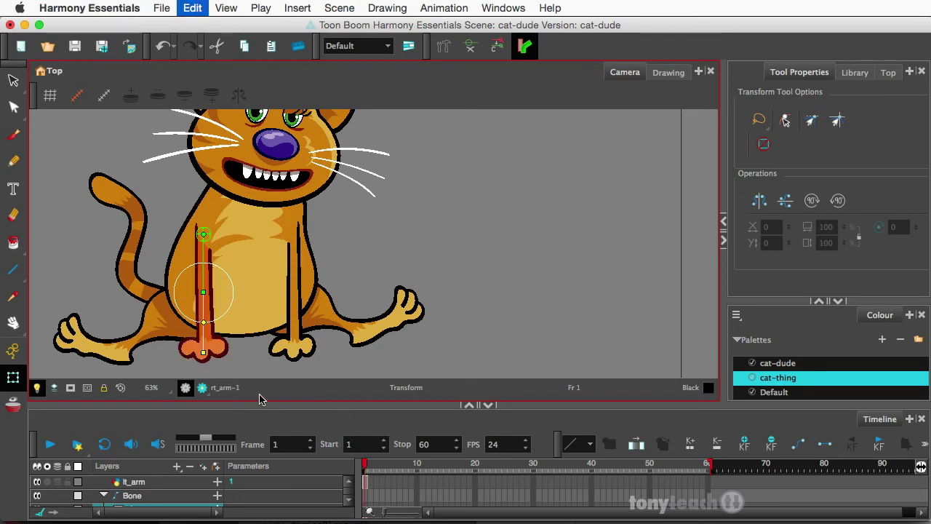
{"action": "left_click", "coordinate": [563, 485]}
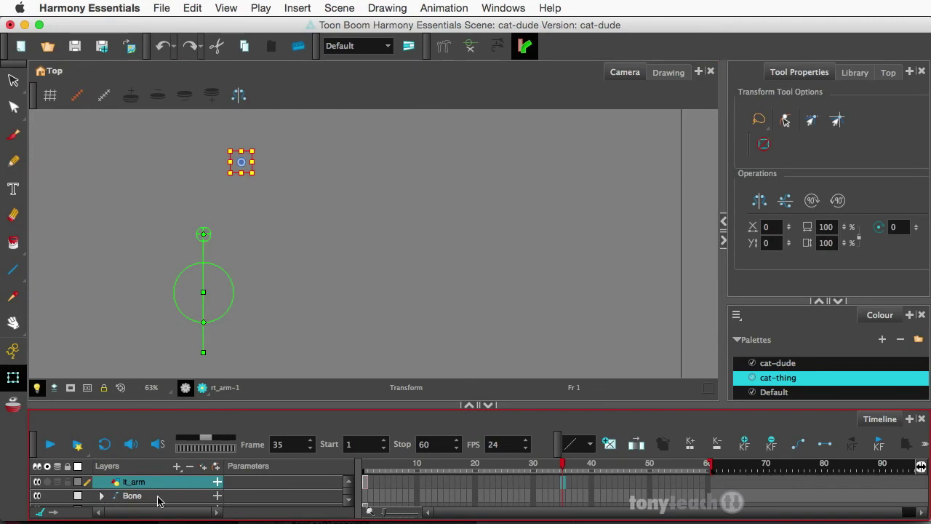
{"action": "scroll", "coordinate": [160, 499], "scroll_direction": "down", "scroll_amount": 2}
{"action": "scroll", "coordinate": [217, 499], "scroll_direction": "up", "scroll_amount": 1}
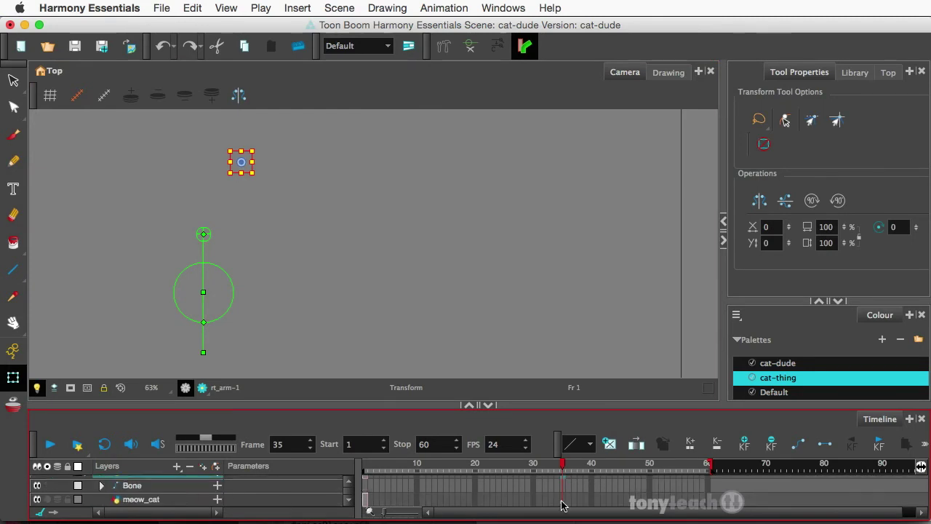
- Extend all four layers' drawings through frame 60 with F5, then go back to frame 1
{"action": "left_click_drag", "start_coordinate": [420, 406], "coordinate": [426, 321]}
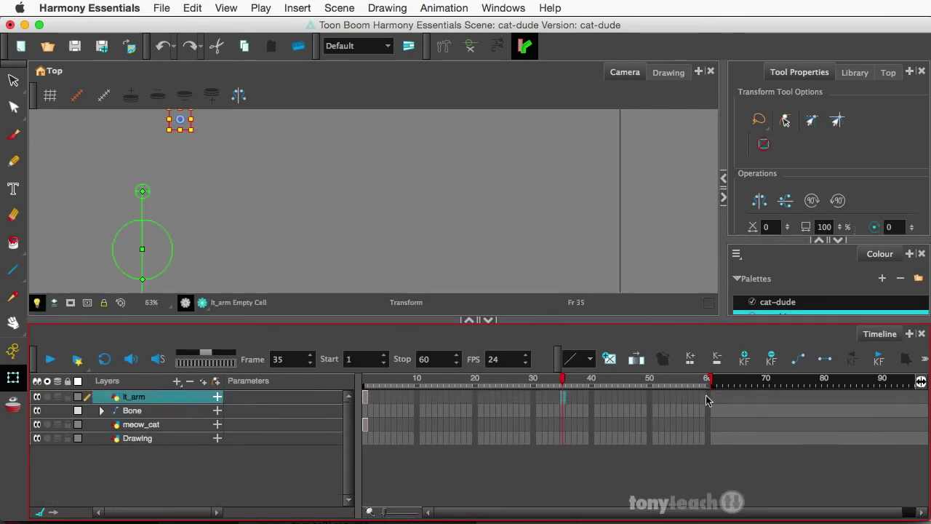
{"action": "left_click_drag", "start_coordinate": [708, 397], "coordinate": [706, 441]}
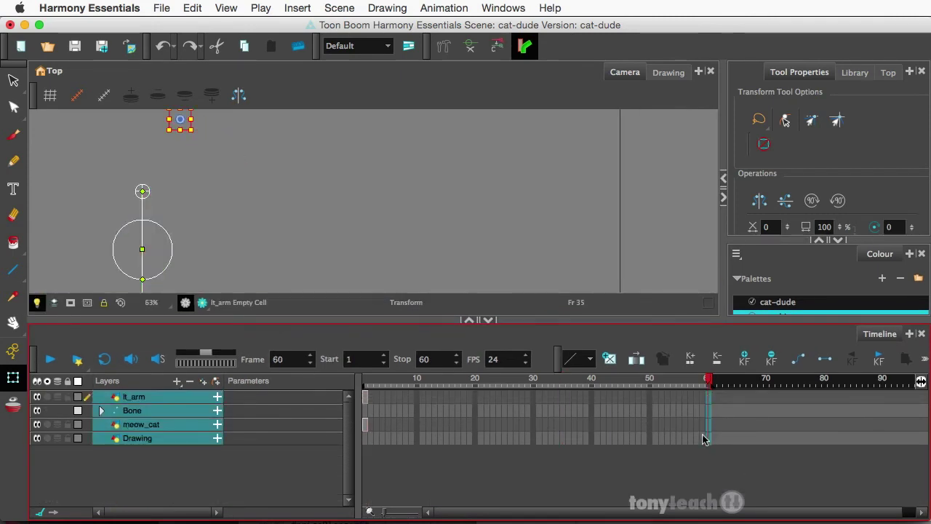
{"action": "key", "text": "F5"}
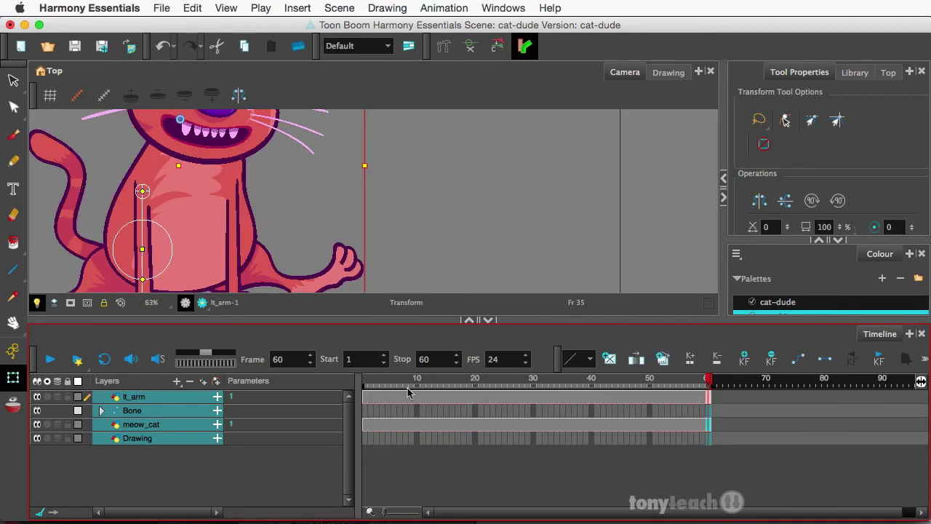
{"action": "left_click", "coordinate": [366, 385]}
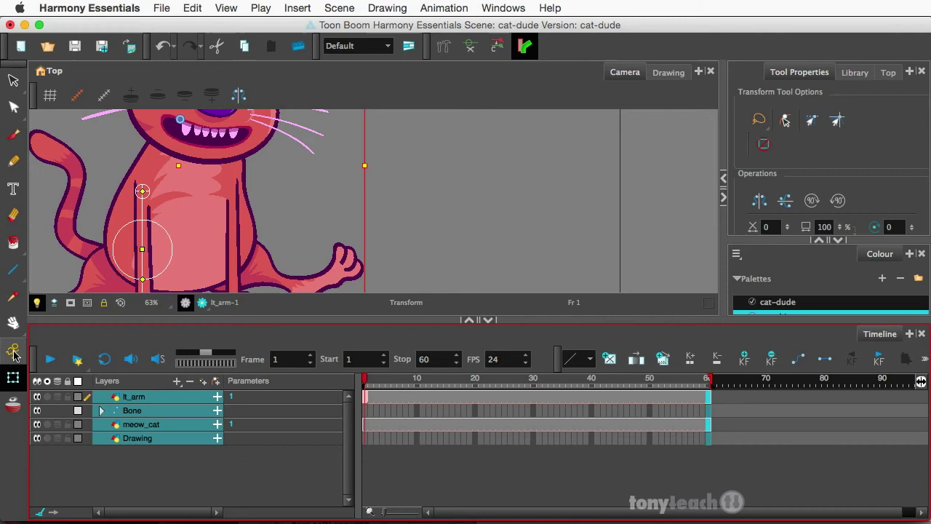
{"action": "left_click", "coordinate": [384, 241]}
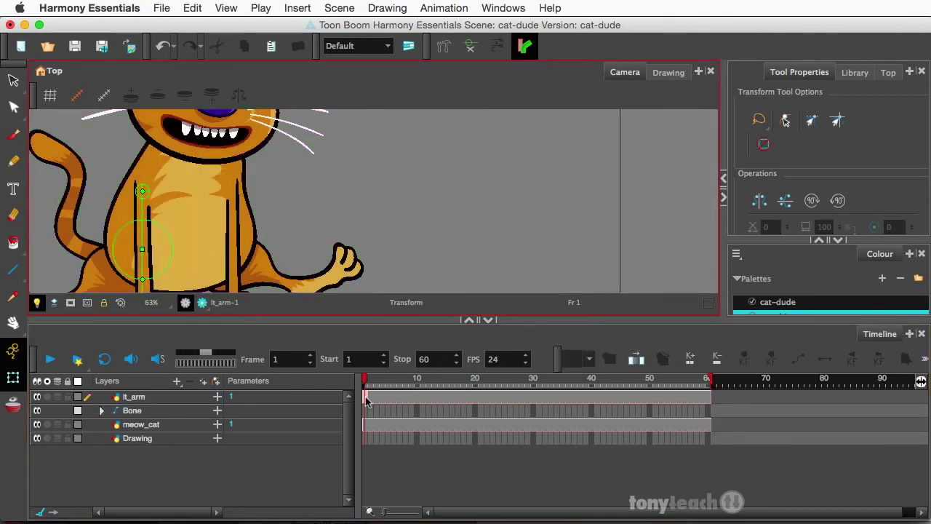
- Add a keyframe at frame 1 on the Bone layer with F6
{"action": "left_click", "coordinate": [103, 411]}
{"action": "left_click", "coordinate": [102, 412]}
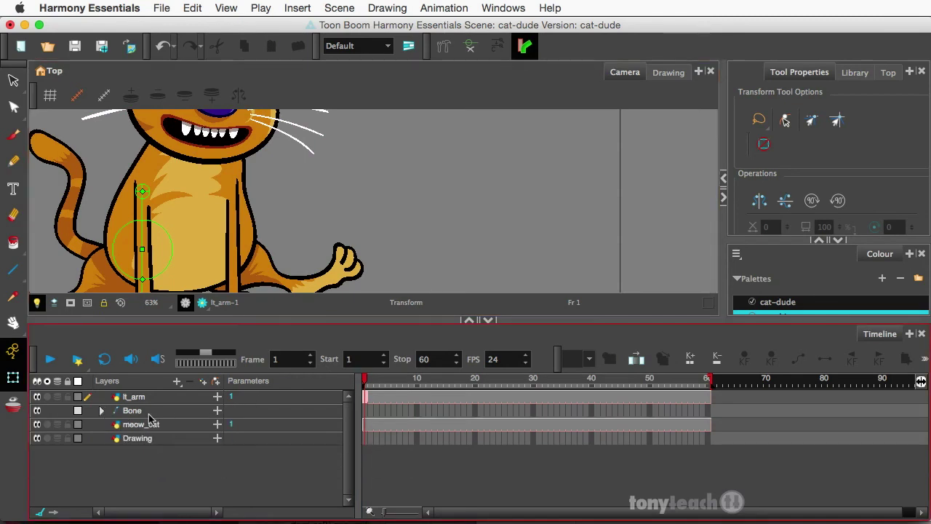
{"action": "left_click", "coordinate": [150, 412]}
{"action": "left_click", "coordinate": [366, 412]}
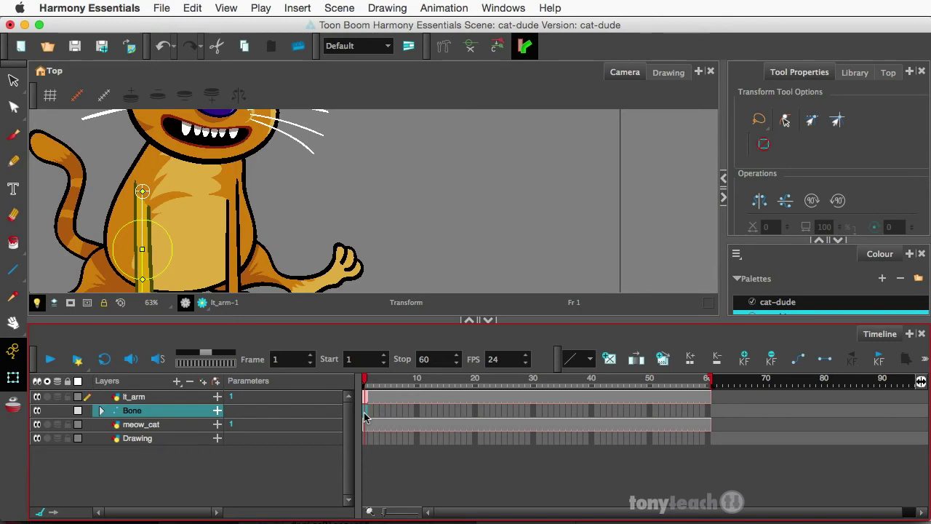
{"action": "key", "text": "F6"}
- At frame 20, rotate the arm bones so the forearm curls across the cat's body
{"action": "left_click", "coordinate": [382, 379]}
{"action": "left_click_drag", "start_coordinate": [389, 382], "coordinate": [476, 380]}
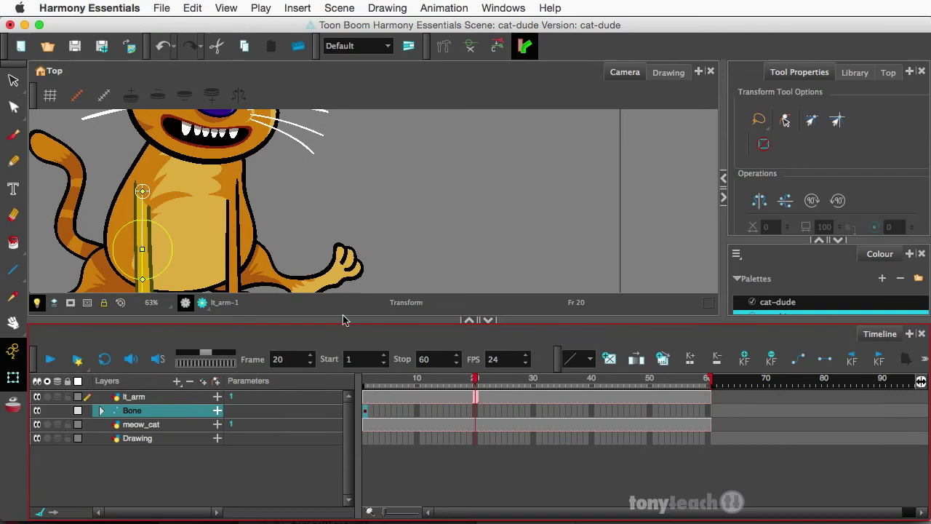
{"action": "left_click_drag", "start_coordinate": [143, 264], "coordinate": [169, 255]}
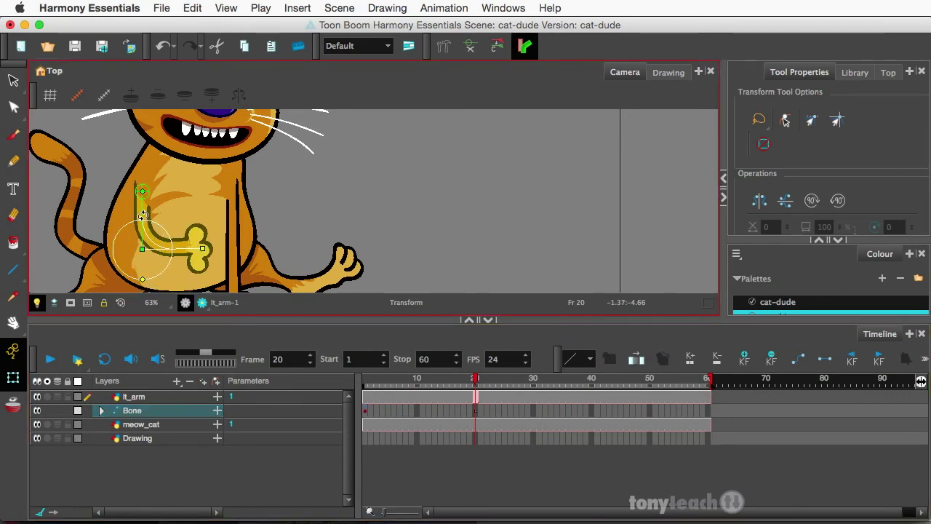
{"action": "left_click_drag", "start_coordinate": [144, 217], "coordinate": [149, 217]}
{"action": "mouse_move", "coordinate": [476, 379]}
{"action": "left_mouse_down"}
{"action": "mouse_move", "coordinate": [347, 386]}
{"action": "mouse_move", "coordinate": [469, 382]}
{"action": "mouse_move", "coordinate": [458, 382]}
{"action": "left_mouse_up"}
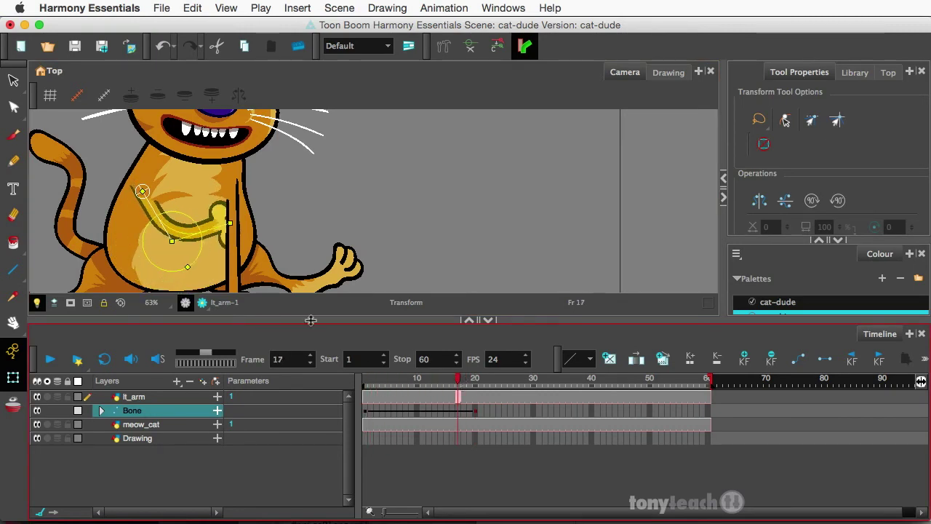
{"action": "left_click", "coordinate": [475, 382]}
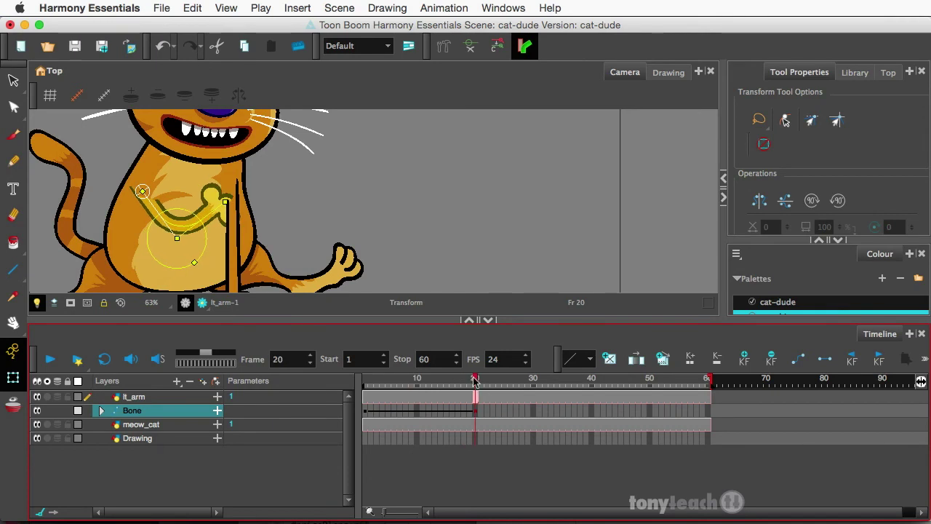
{"action": "left_click_drag", "start_coordinate": [211, 213], "coordinate": [216, 242]}
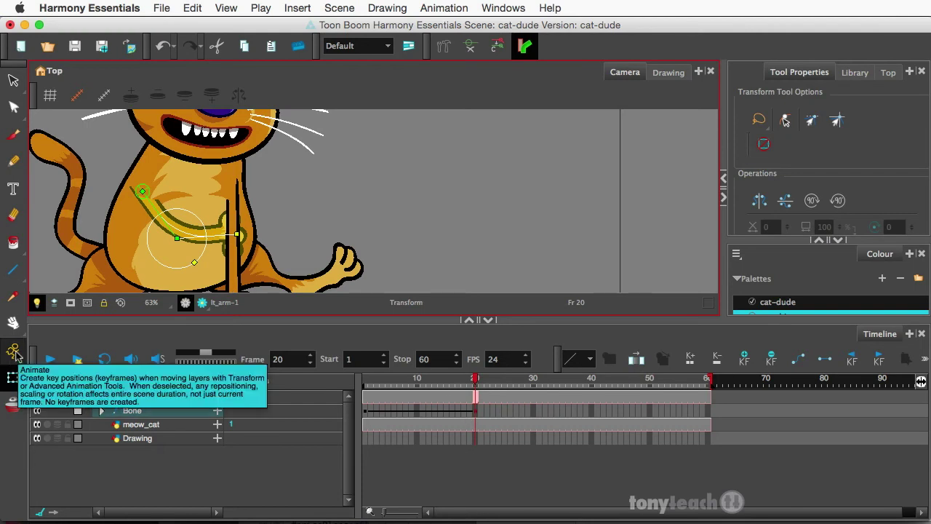
- At frame 20, bring the rt_arm drawing in front of the other arm with Alt+Down
{"action": "left_click", "coordinate": [14, 353]}
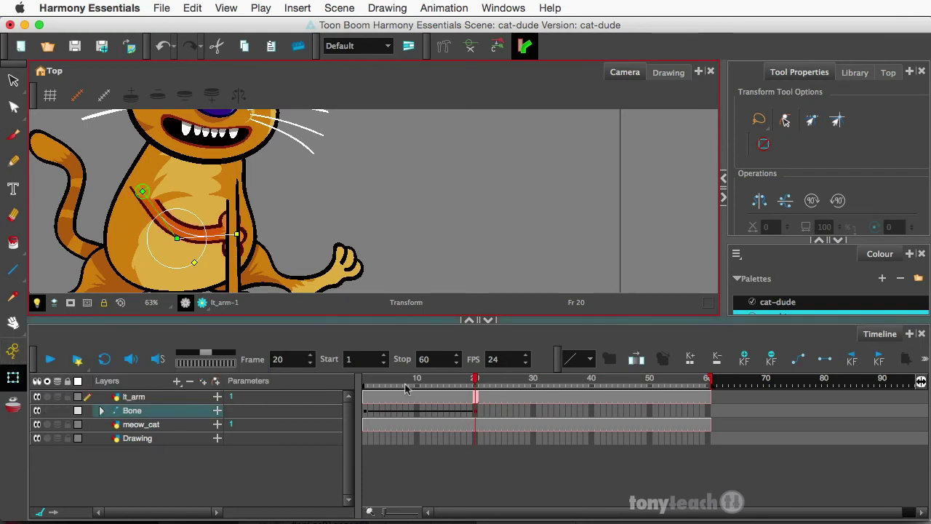
{"action": "left_click", "coordinate": [475, 416]}
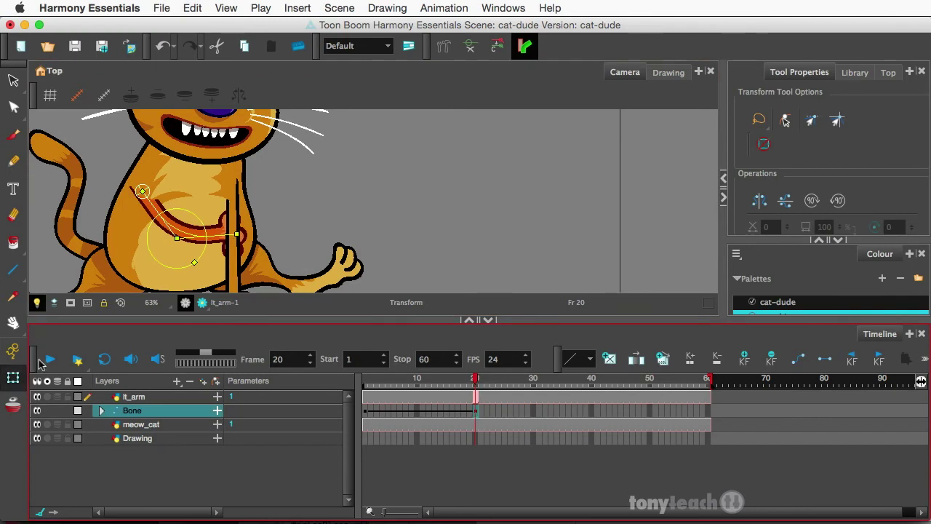
{"action": "left_click", "coordinate": [343, 197]}
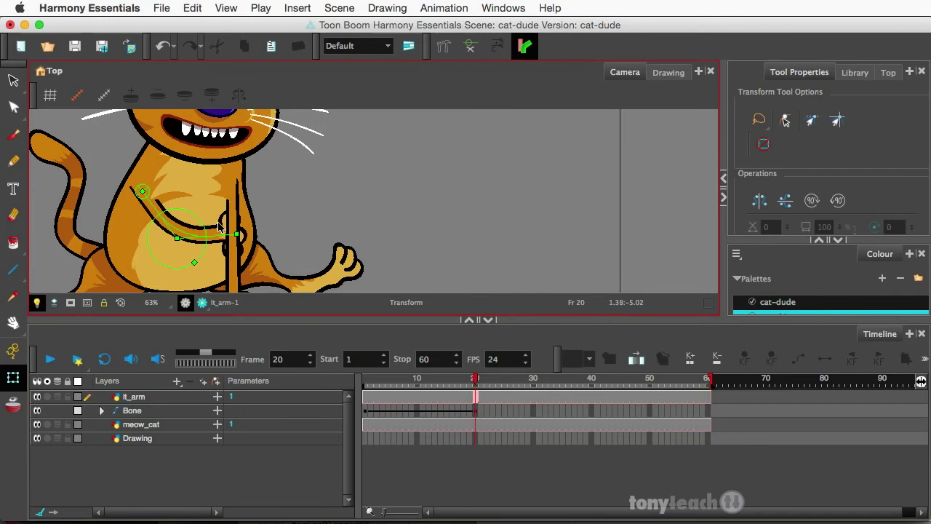
{"action": "left_click", "coordinate": [235, 235]}
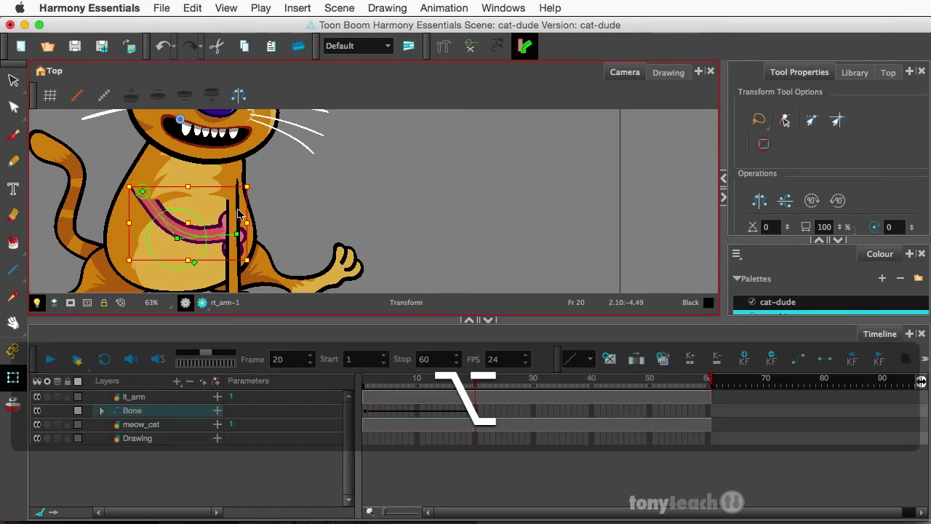
{"action": "key", "text": "alt+Down"}
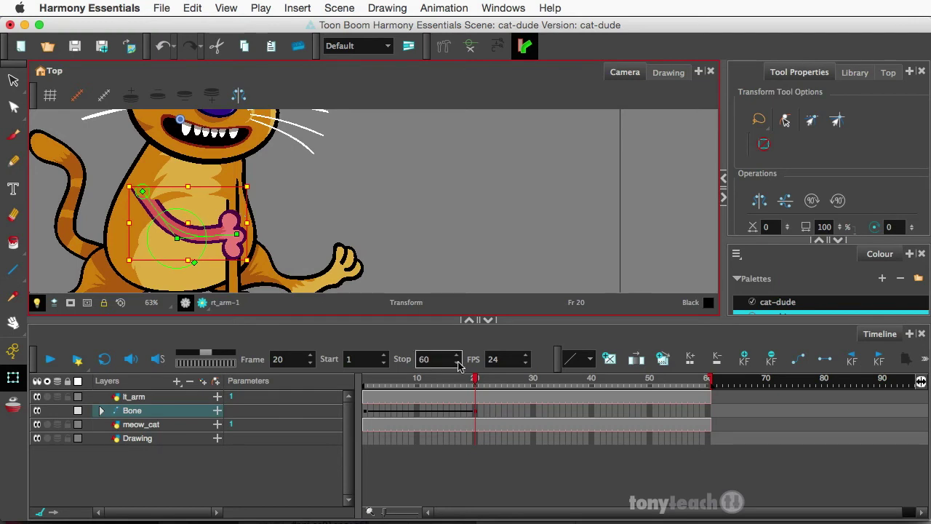
{"action": "left_click_drag", "start_coordinate": [475, 380], "coordinate": [429, 381]}
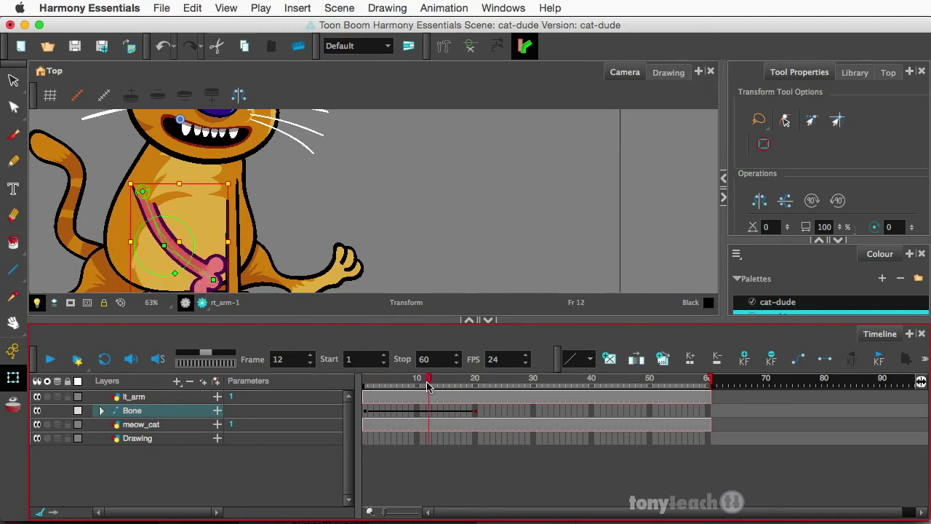
{"action": "scroll", "coordinate": [313, 223], "scroll_direction": "down", "scroll_amount": 3}
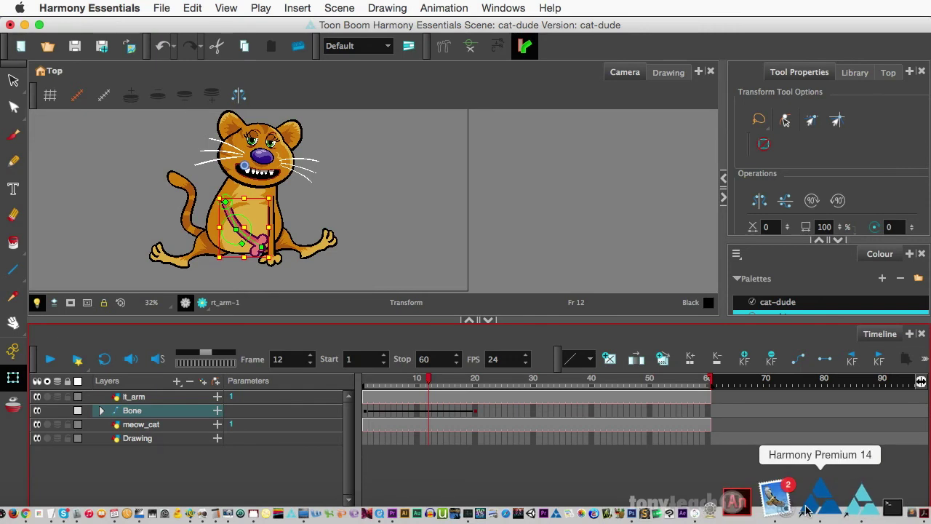
- Switch to the cat-thing scene in Harmony Premium 14, then zoom in and pan the cat into view
{"action": "left_click", "coordinate": [810, 510]}
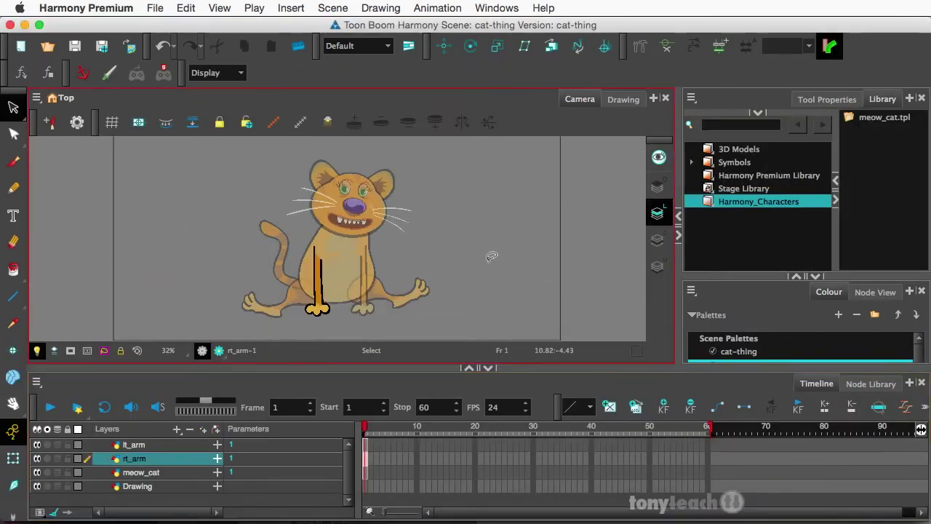
{"action": "scroll", "coordinate": [334, 319], "scroll_direction": "up", "scroll_amount": 2}
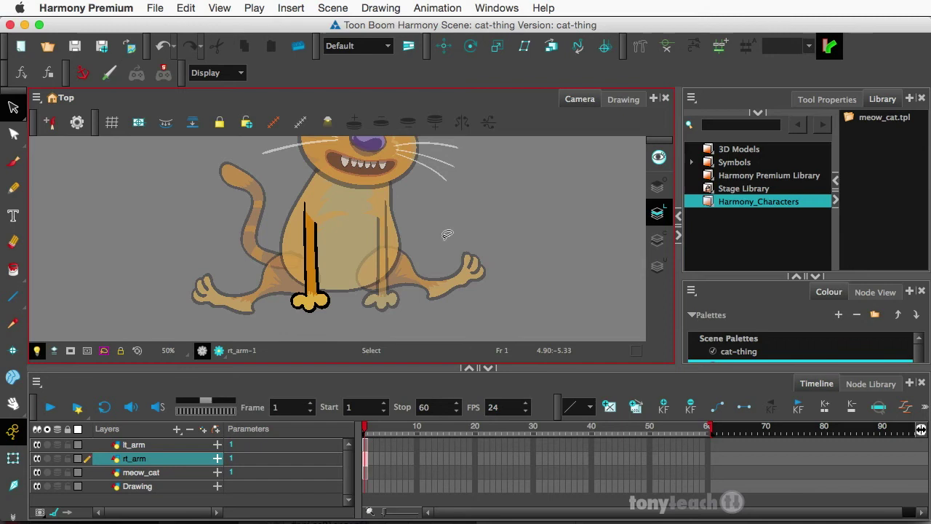
{"action": "key", "text": "space"}
{"action": "left_click_drag", "start_coordinate": [428, 223], "coordinate": [440, 241]}
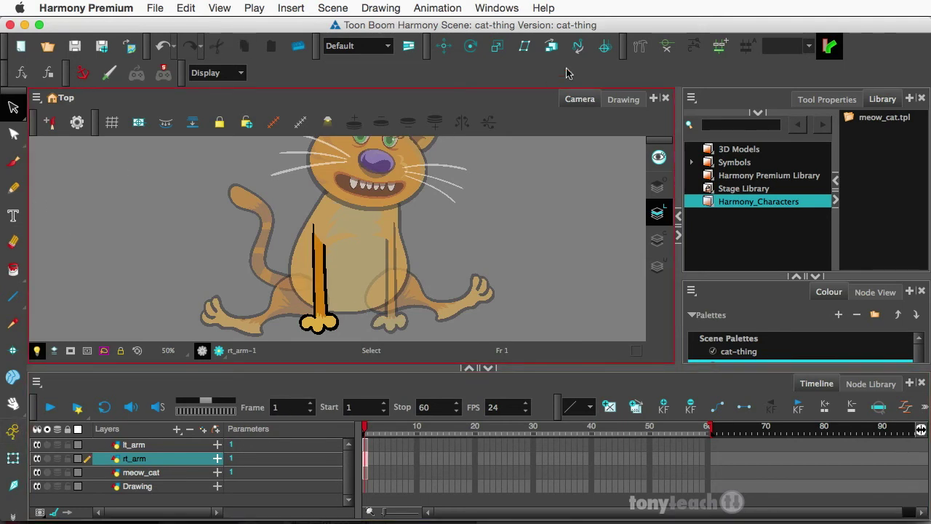
- Set the Rigging Tool to Curve mode and draw a curve deformer down the pink right arm
{"action": "left_click", "coordinate": [636, 48]}
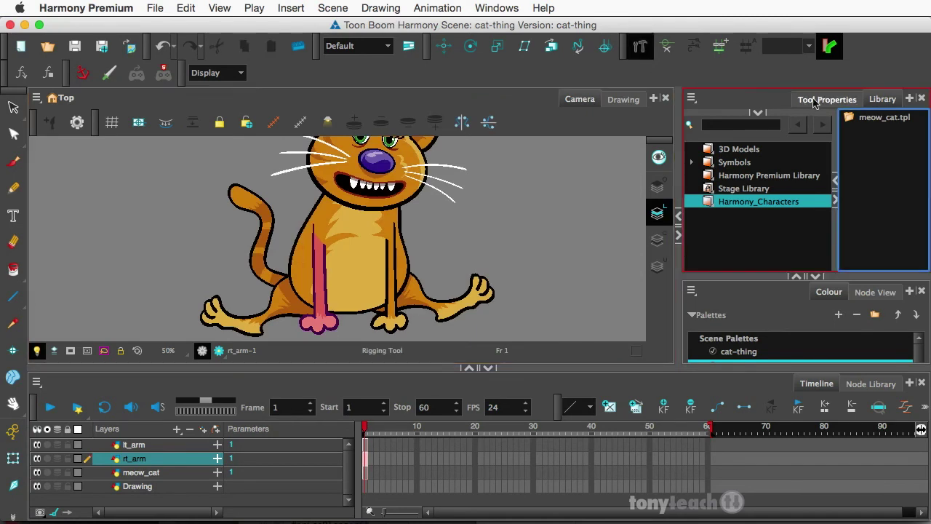
{"action": "left_click", "coordinate": [804, 99]}
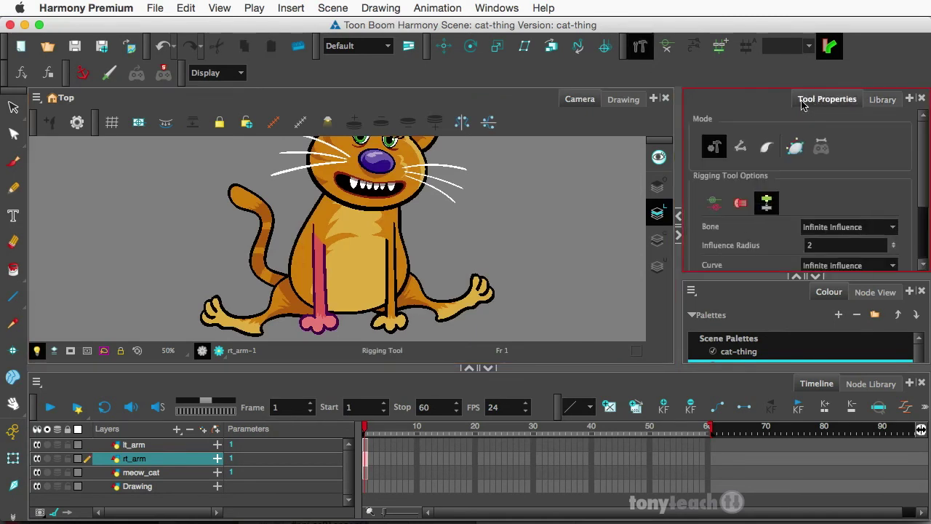
{"action": "left_click", "coordinate": [766, 148]}
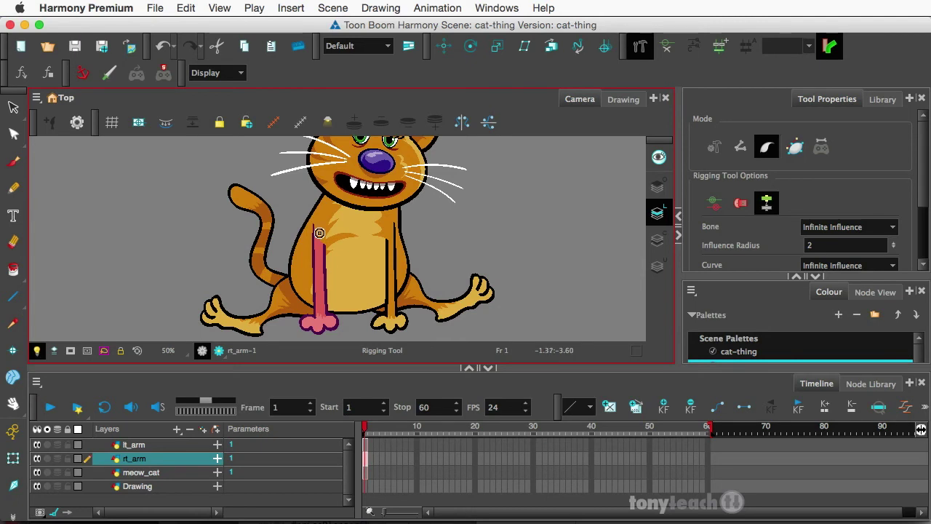
{"action": "mouse_move", "coordinate": [319, 233]}
{"action": "left_mouse_down"}
{"action": "mouse_move", "coordinate": [320, 330]}
{"action": "mouse_move", "coordinate": [318, 297]}
{"action": "left_mouse_up"}
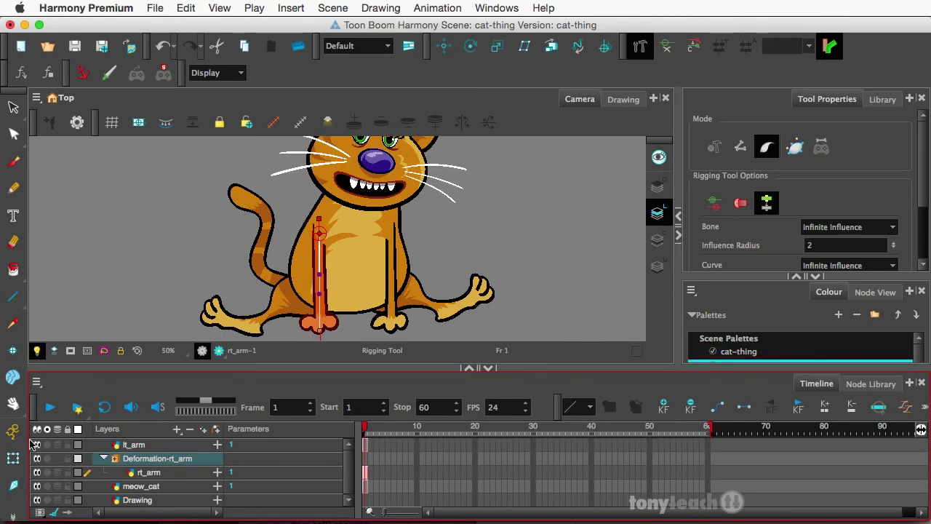
- Drag the deformer's end, middle and tangent handles so the arm arcs, paw across the belly
{"action": "left_click", "coordinate": [12, 457]}
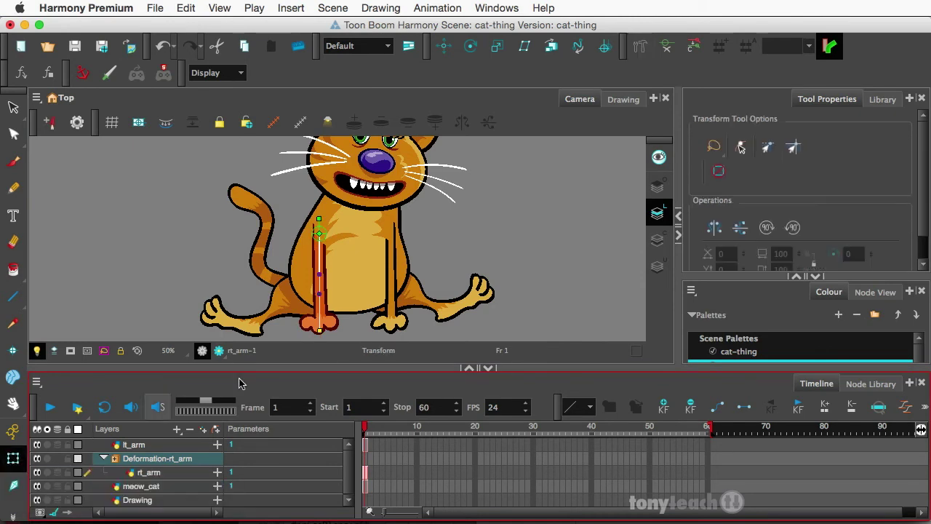
{"action": "left_click_drag", "start_coordinate": [321, 332], "coordinate": [364, 304]}
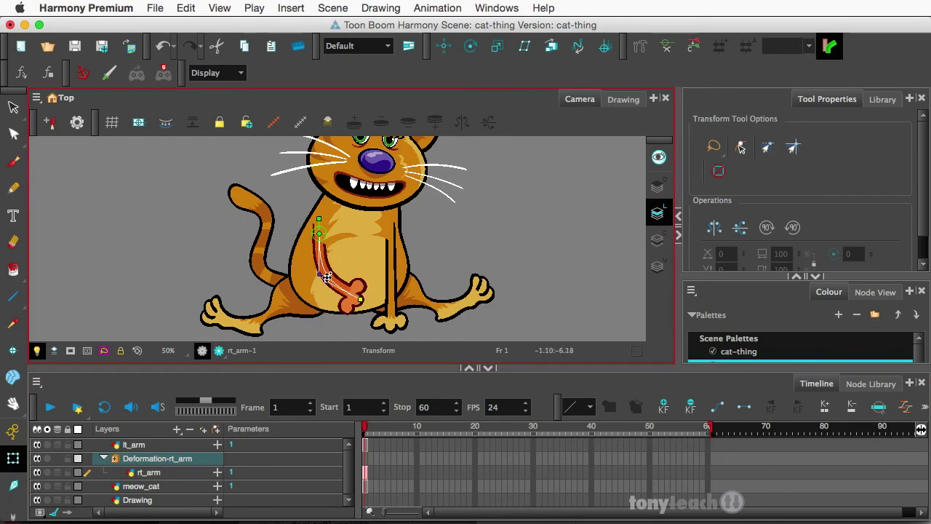
{"action": "left_click_drag", "start_coordinate": [320, 274], "coordinate": [296, 271]}
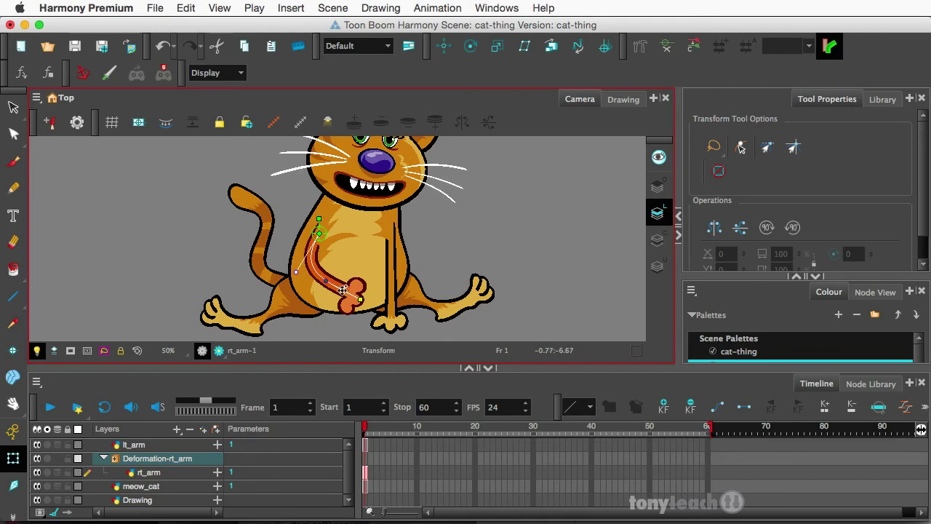
{"action": "left_click_drag", "start_coordinate": [371, 286], "coordinate": [319, 284]}
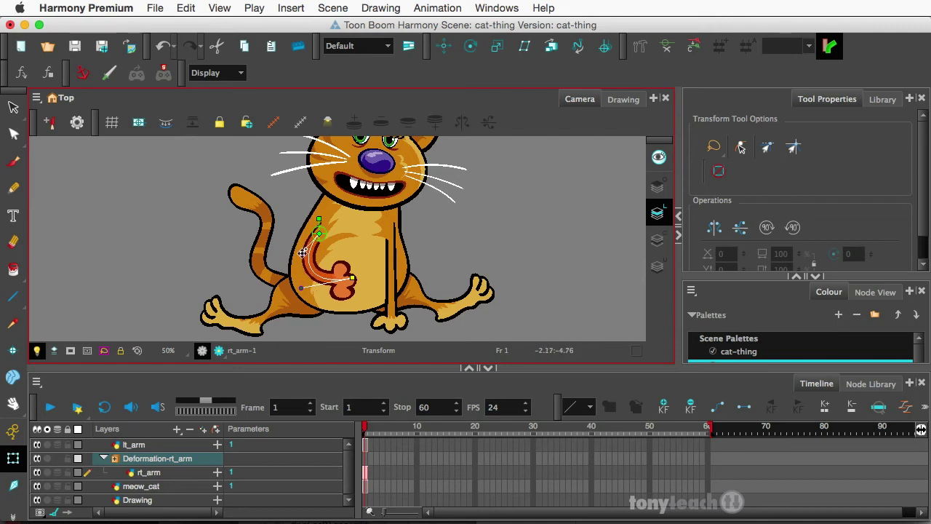
{"action": "left_click_drag", "start_coordinate": [303, 251], "coordinate": [271, 250]}
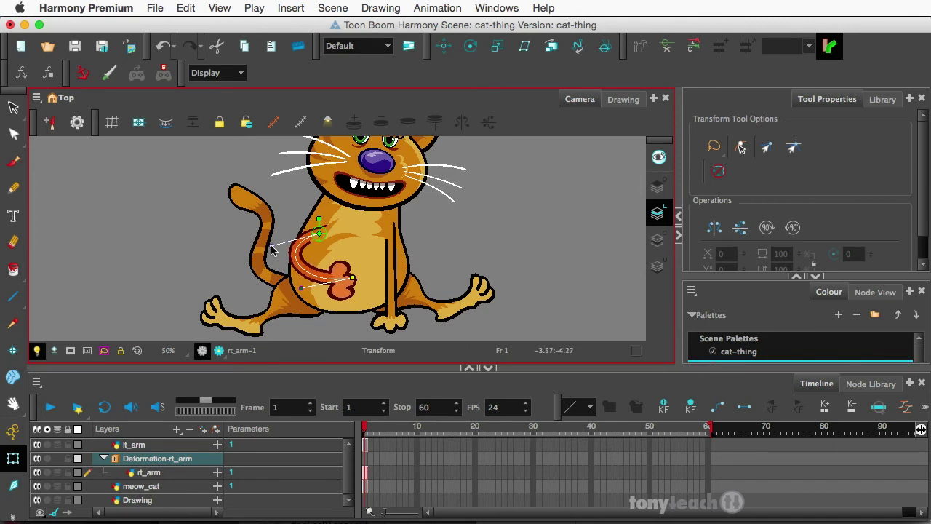
{"action": "left_click", "coordinate": [316, 229]}
{"action": "left_click_drag", "start_coordinate": [317, 229], "coordinate": [317, 216]}
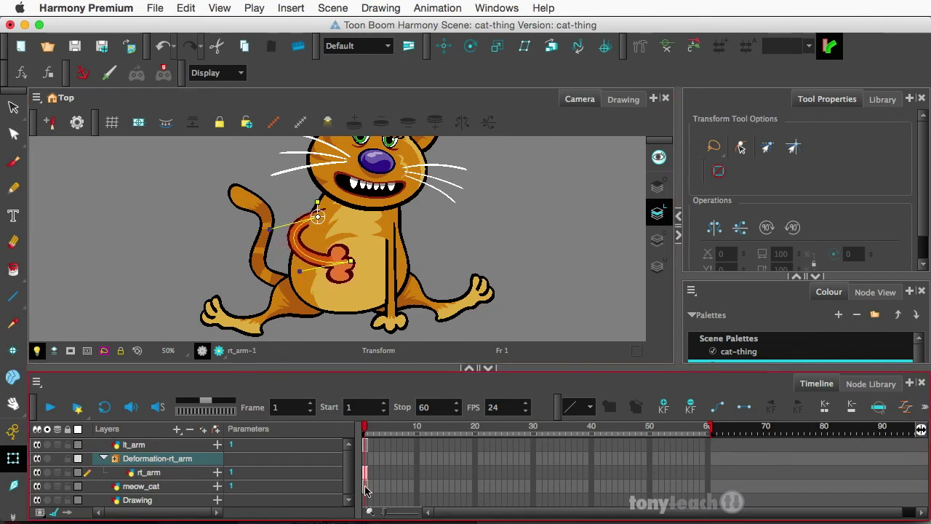
- Collapse the Deformation-rt_arm group and extend all four layers' drawings out to frame 60
{"action": "left_click", "coordinate": [104, 458]}
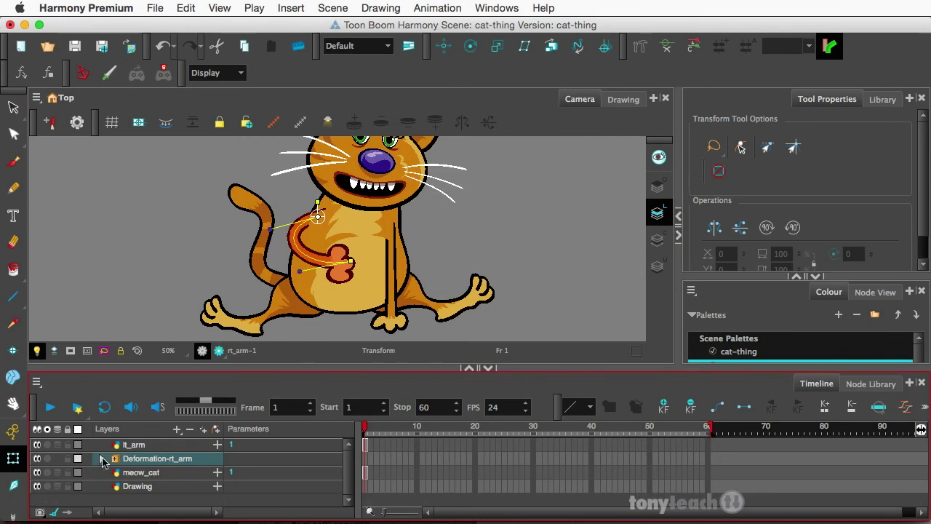
{"action": "left_click", "coordinate": [707, 446]}
{"action": "left_click", "coordinate": [709, 486], "text": "shift"}
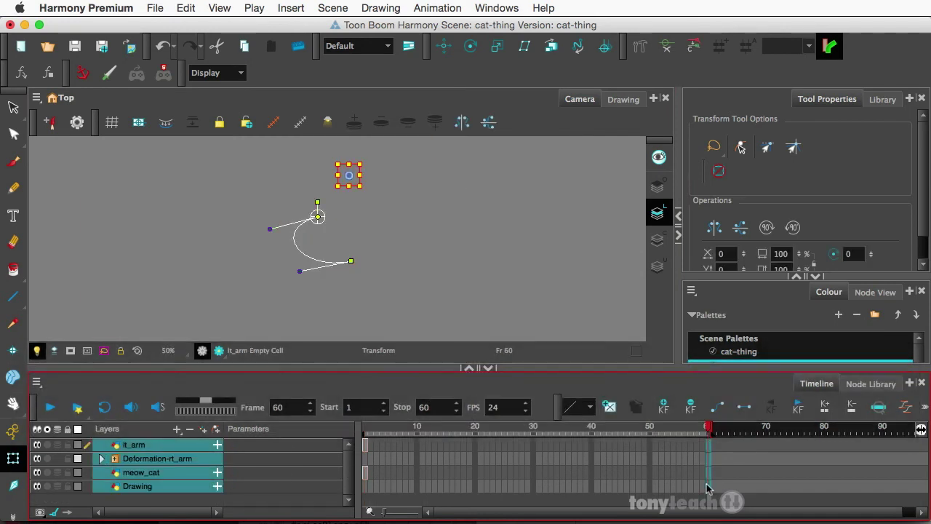
{"action": "key", "text": "F5"}
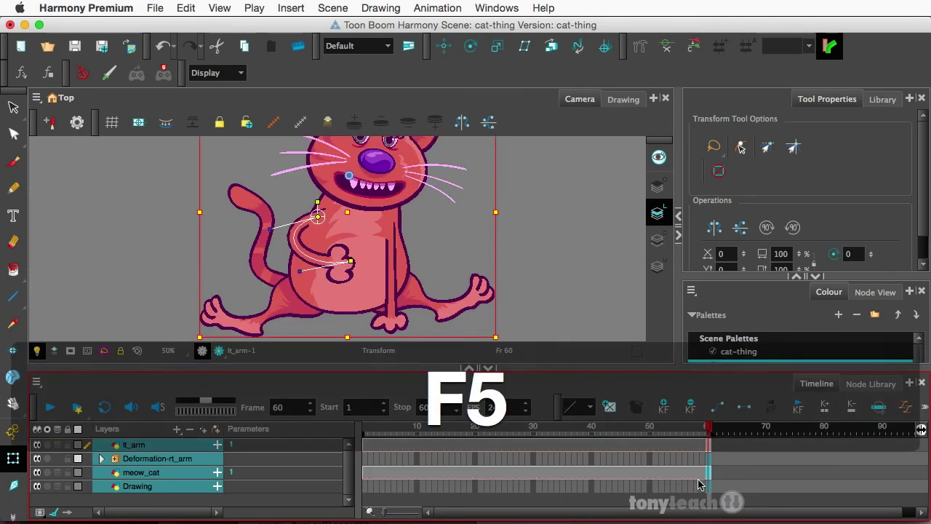
- Keyframe the Deformation-rt_arm layer's starting pose at frame 1, then go to frame 20
{"action": "left_click", "coordinate": [366, 444]}
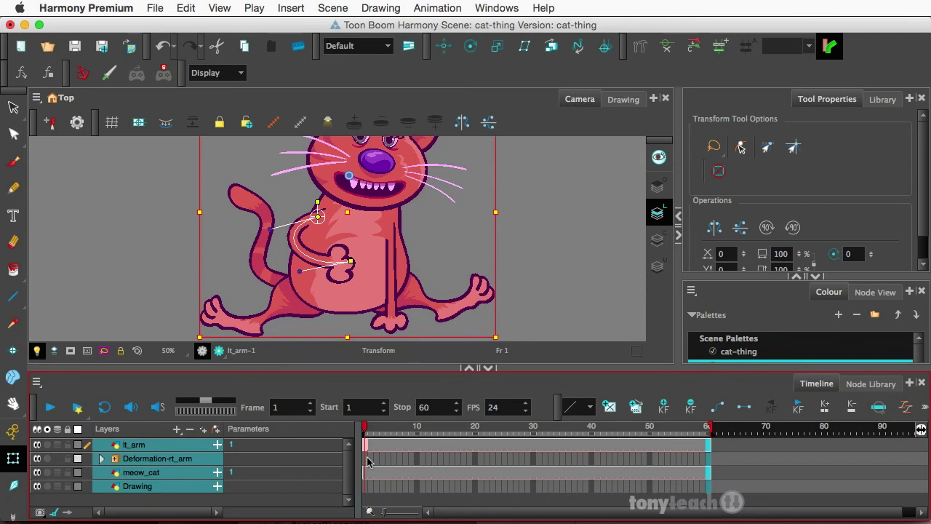
{"action": "left_click", "coordinate": [367, 460]}
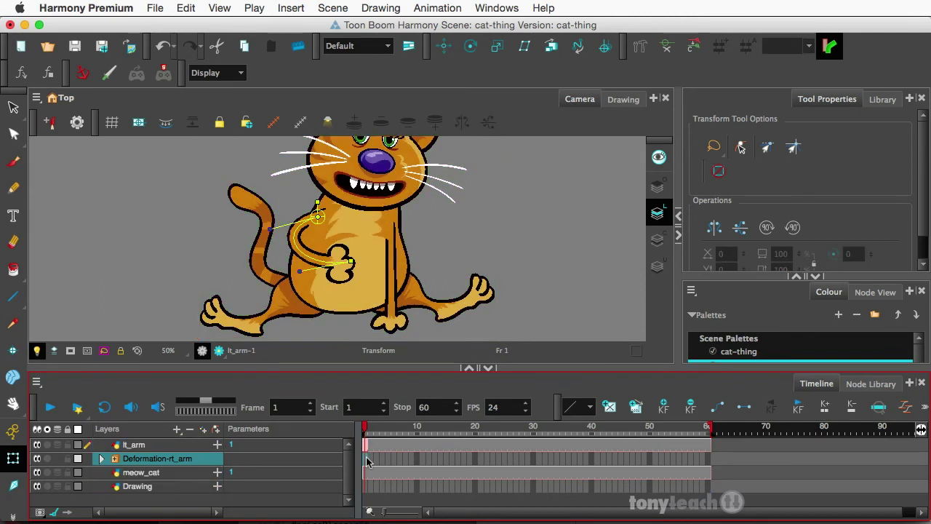
{"action": "key", "text": "F6"}
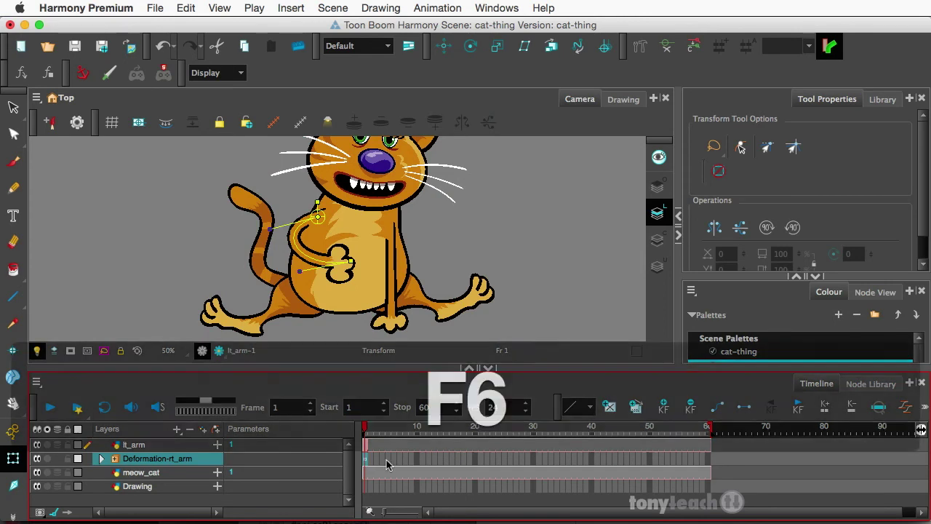
{"action": "left_click_drag", "start_coordinate": [366, 432], "coordinate": [474, 437]}
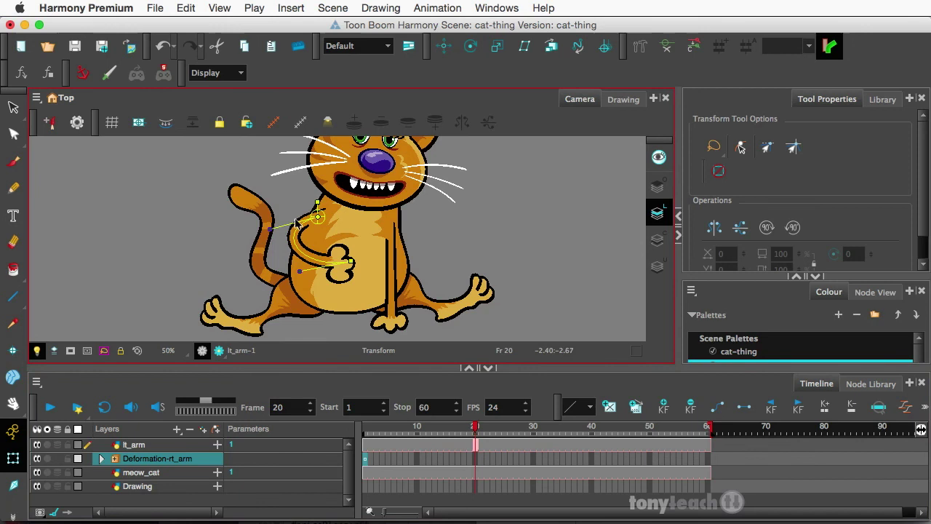
- At frame 20, drag the elbow, hand and tangent points so the hand reaches the other arm
{"action": "left_click_drag", "start_coordinate": [270, 230], "coordinate": [287, 249]}
{"action": "left_click_drag", "start_coordinate": [352, 259], "coordinate": [353, 246]}
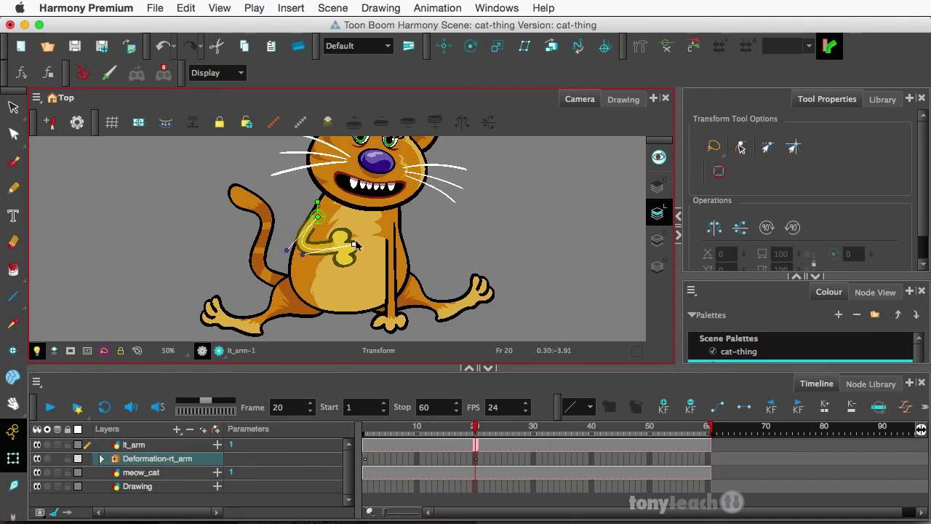
{"action": "left_click_drag", "start_coordinate": [300, 270], "coordinate": [327, 282]}
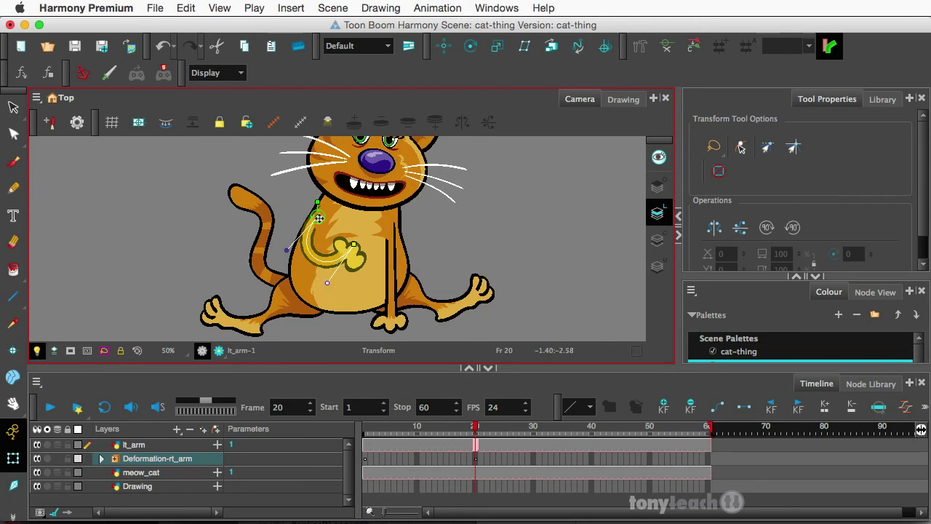
{"action": "left_click_drag", "start_coordinate": [318, 218], "coordinate": [332, 232]}
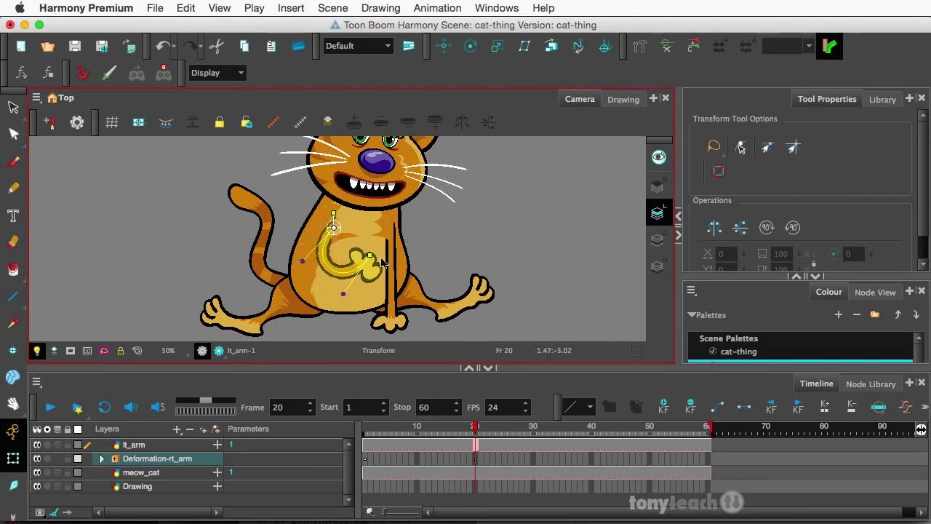
{"action": "left_click_drag", "start_coordinate": [382, 262], "coordinate": [418, 263]}
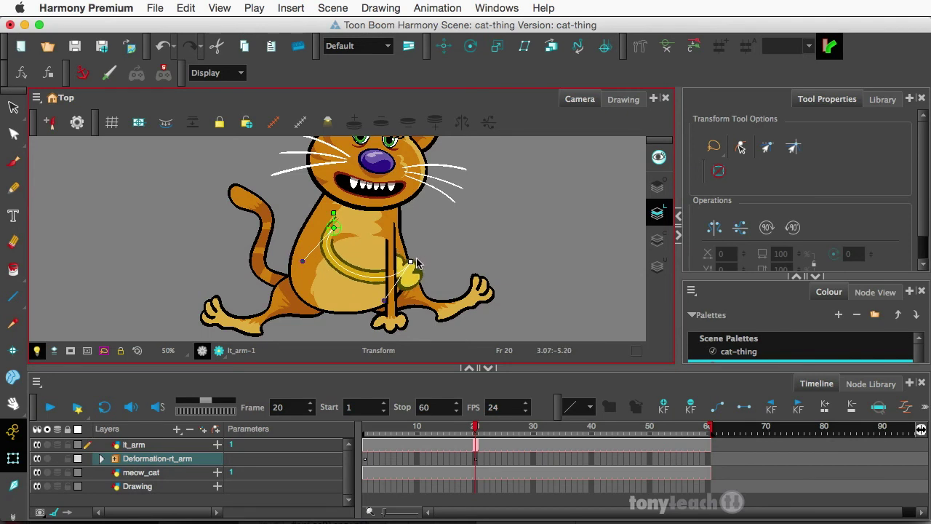
{"action": "mouse_move", "coordinate": [475, 429]}
{"action": "left_mouse_down"}
{"action": "mouse_move", "coordinate": [348, 429]}
{"action": "mouse_move", "coordinate": [474, 428]}
{"action": "mouse_move", "coordinate": [366, 429]}
{"action": "mouse_move", "coordinate": [468, 430]}
{"action": "mouse_move", "coordinate": [366, 429]}
{"action": "mouse_move", "coordinate": [477, 440]}
{"action": "left_mouse_up"}
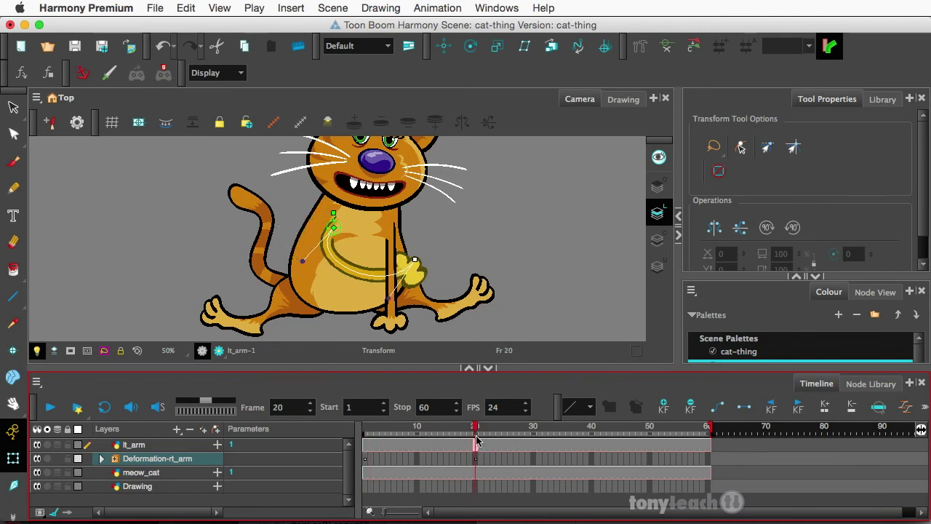
- Copy the frame 1 arm pose onto frame 27 and preview the motion between them
{"action": "left_click", "coordinate": [368, 461]}
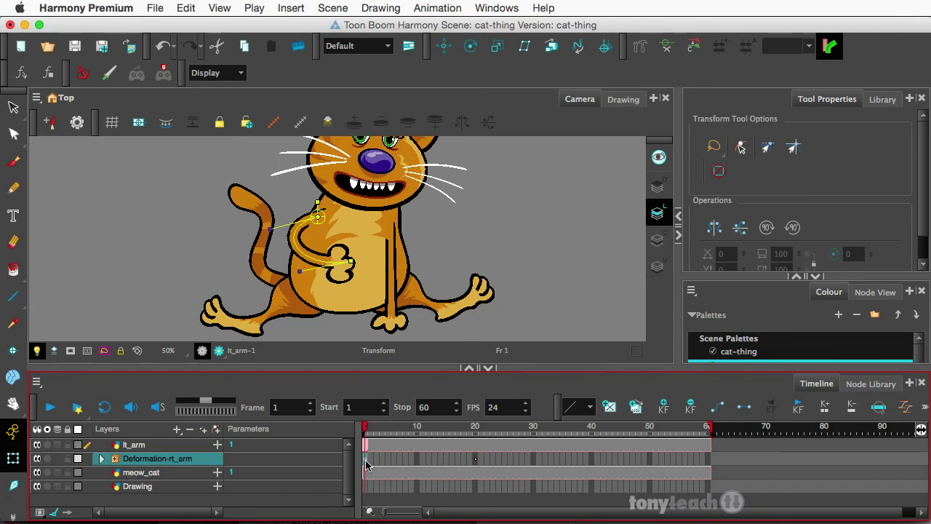
{"action": "key", "text": "super"}
{"action": "key", "text": "super+c"}
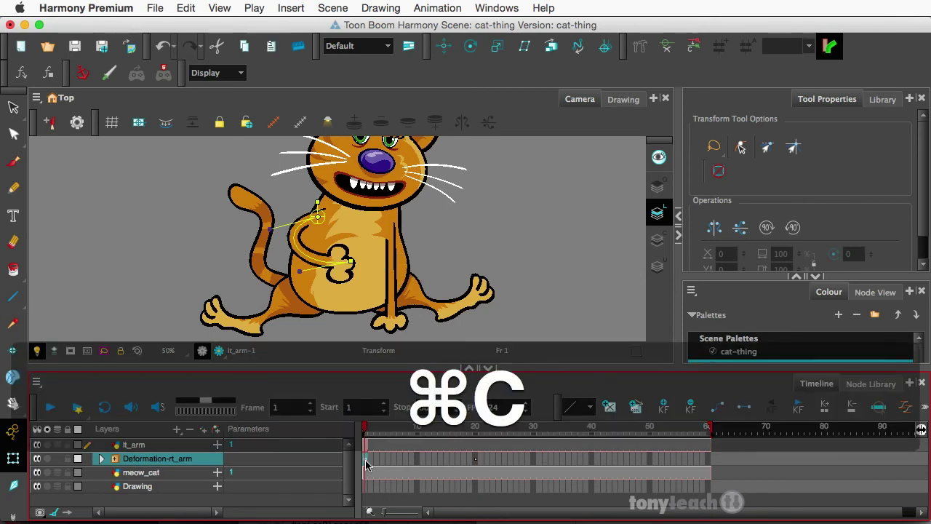
{"action": "left_click", "coordinate": [516, 465]}
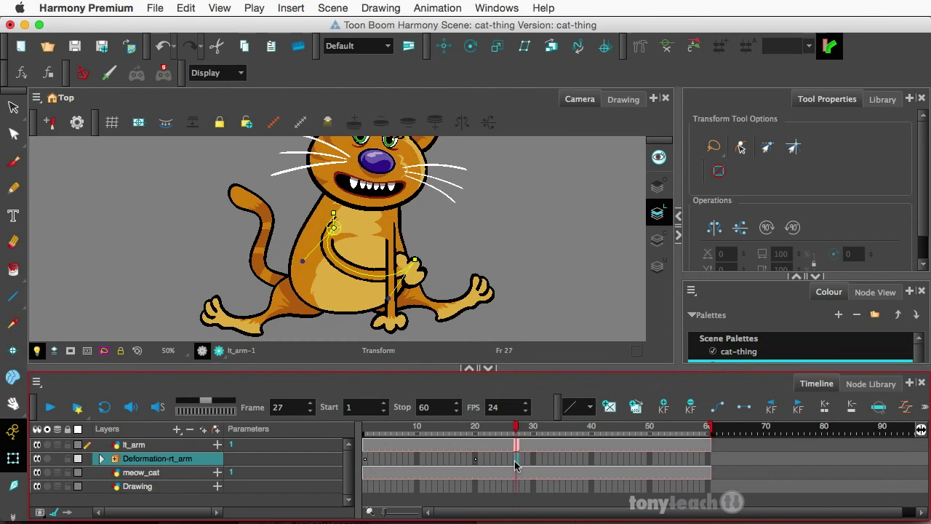
{"action": "key", "text": "super"}
{"action": "key", "text": "super+v"}
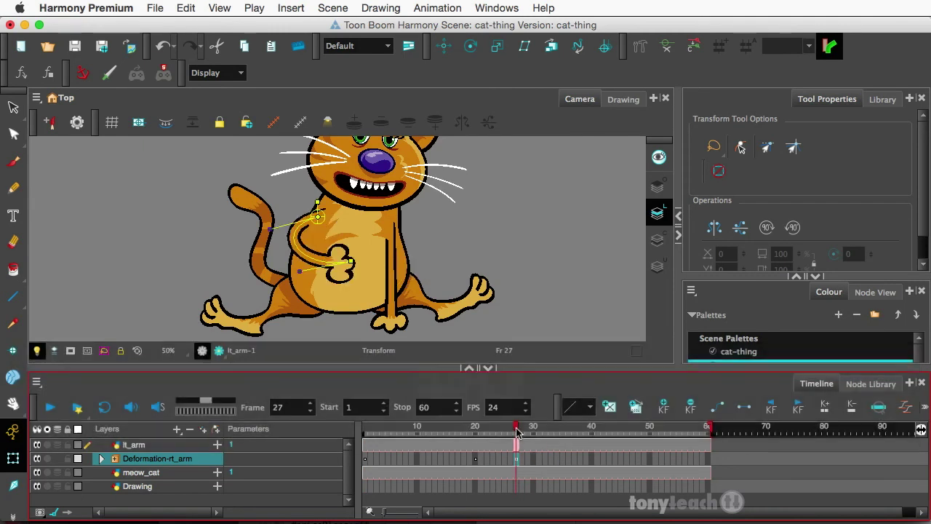
{"action": "left_click", "coordinate": [394, 444]}
{"action": "left_click_drag", "start_coordinate": [416, 448], "coordinate": [591, 457]}
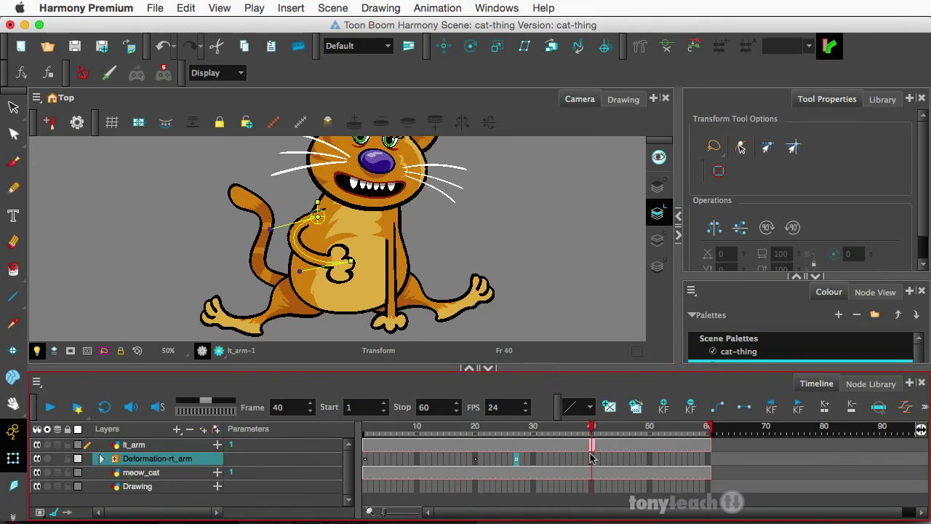
- Copy the frame 20 arm pose and paste it onto frame 36
{"action": "left_click", "coordinate": [475, 461]}
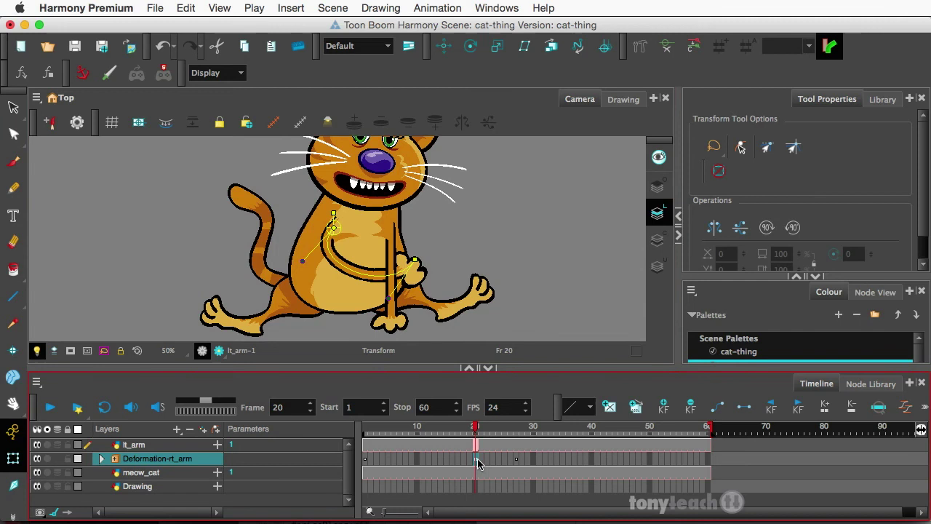
{"action": "key", "text": "super+c"}
{"action": "left_click", "coordinate": [571, 460]}
{"action": "key", "text": "super"}
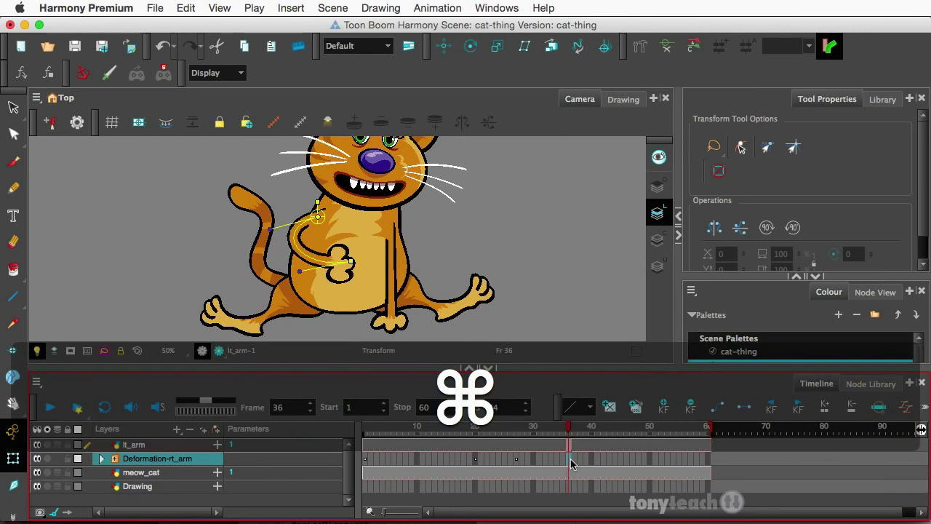
{"action": "key", "text": "super+v"}
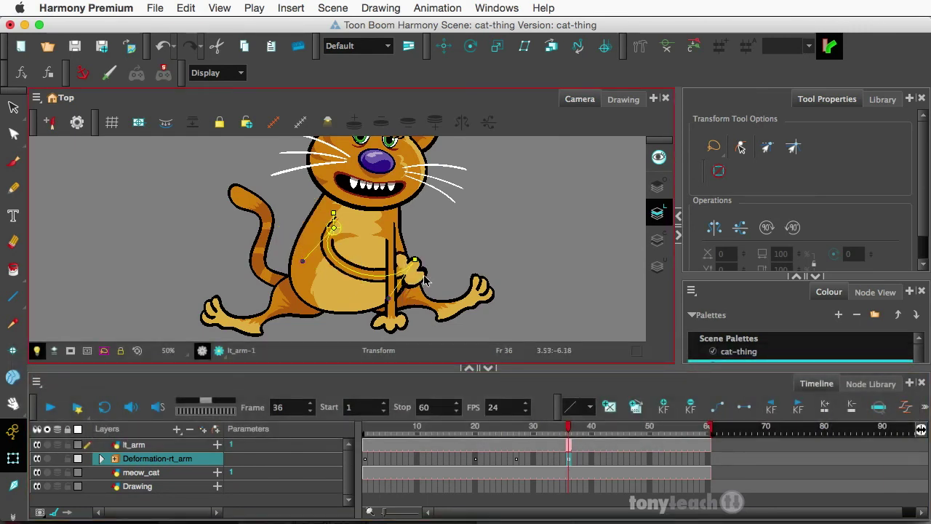
- Push the right arm drawing back in depth at frame 36 using Alt+Down
{"action": "left_click", "coordinate": [414, 262]}
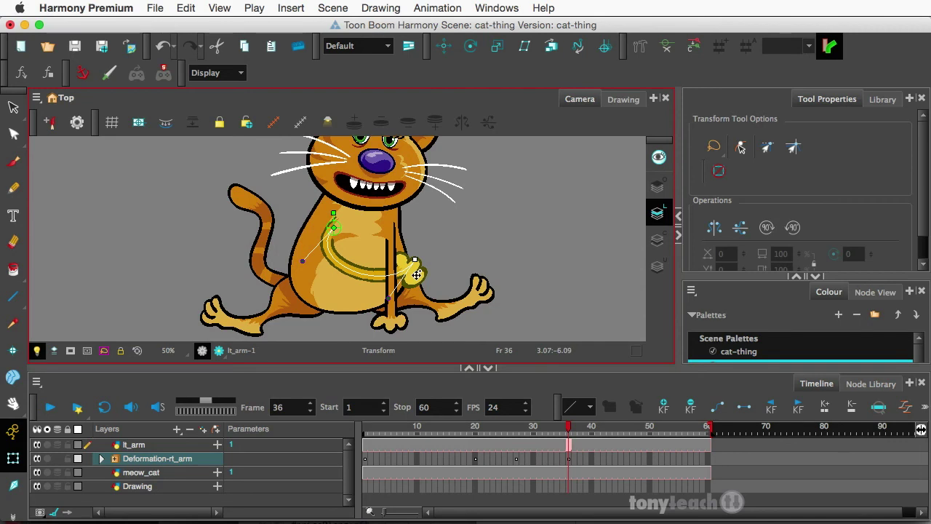
{"action": "key", "text": "alt"}
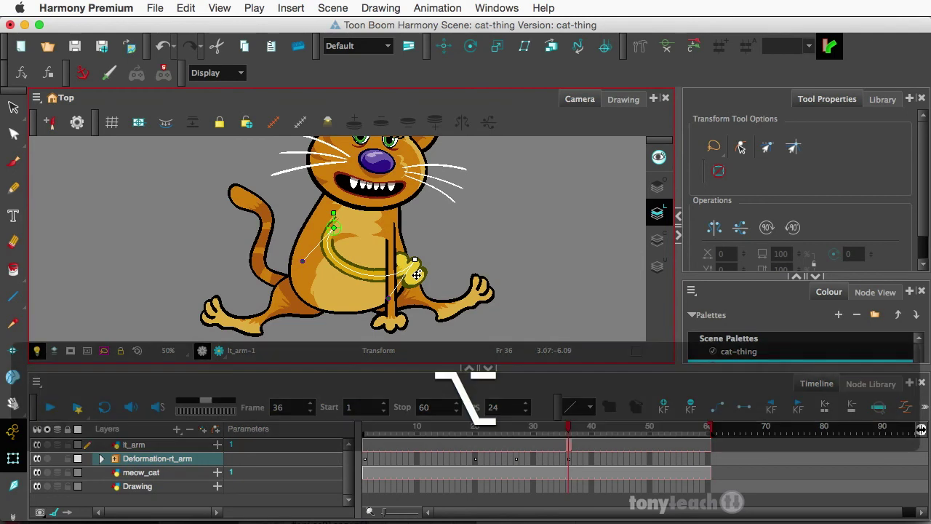
{"action": "key", "text": "alt+Down"}
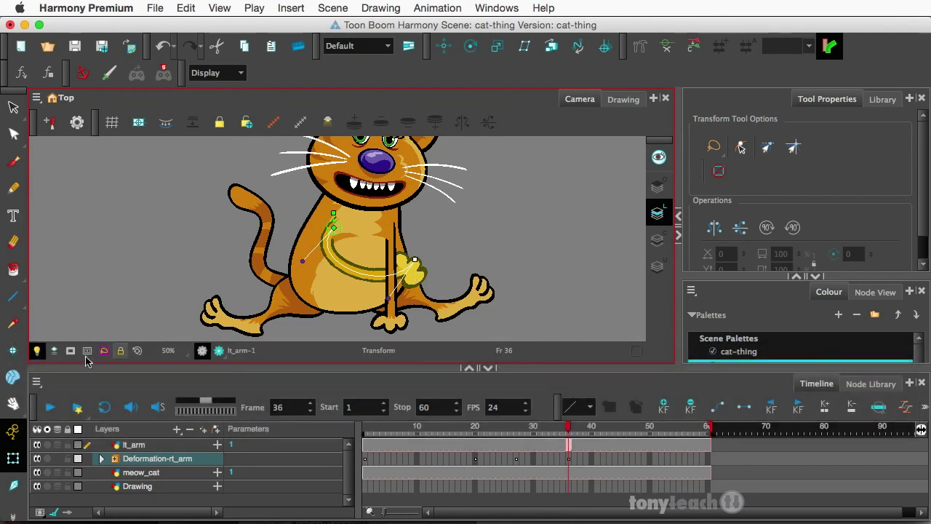
{"action": "left_click", "coordinate": [13, 432]}
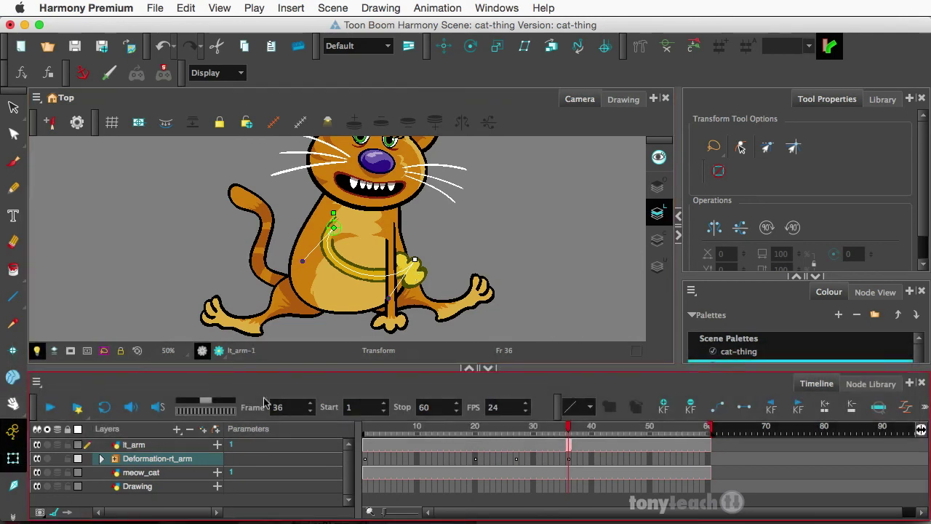
{"action": "left_click", "coordinate": [425, 276]}
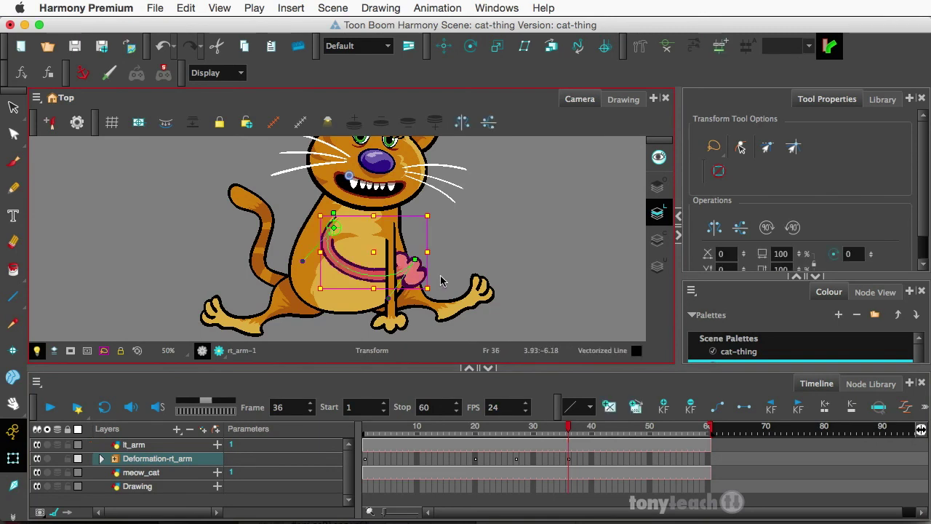
{"action": "key", "text": "alt+Down"}
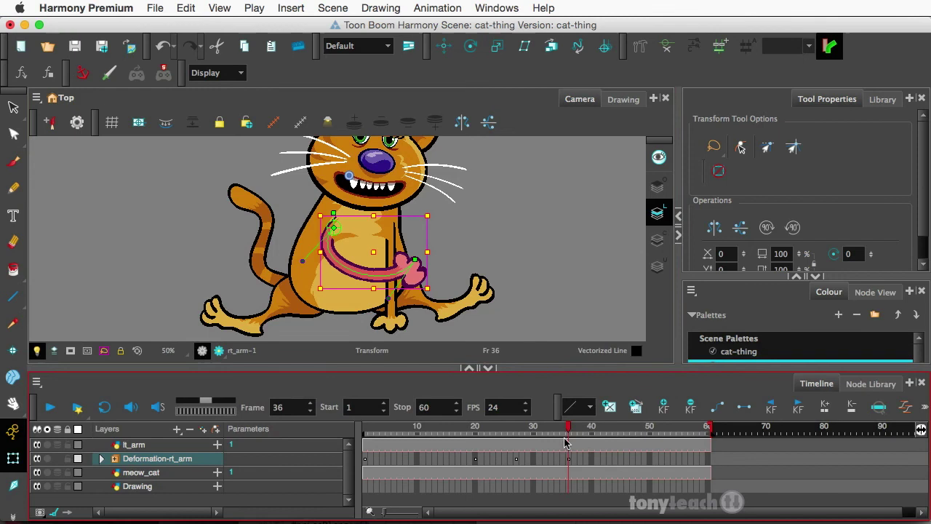
{"action": "left_click_drag", "start_coordinate": [570, 429], "coordinate": [339, 440]}
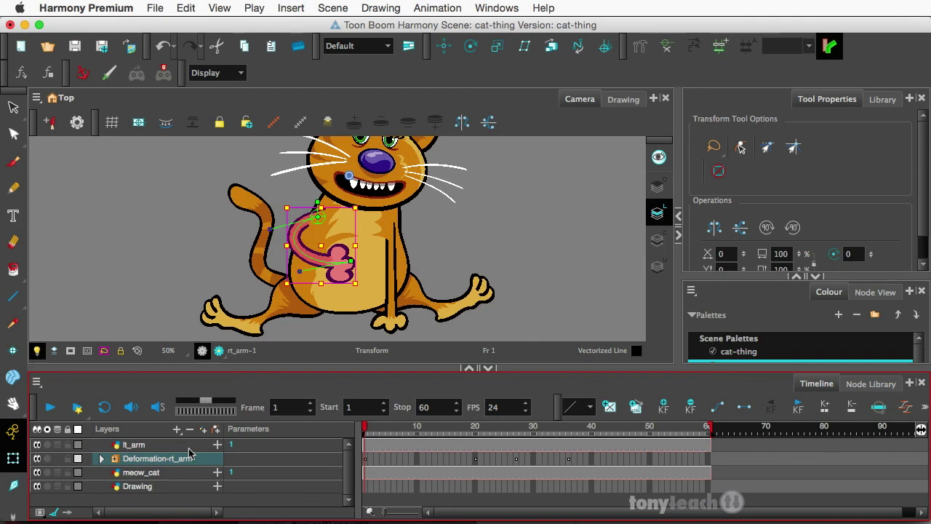
- At frame 36, raise the arm's hand end and reshape the curve's bend, previewing the motion
{"action": "left_click", "coordinate": [536, 432]}
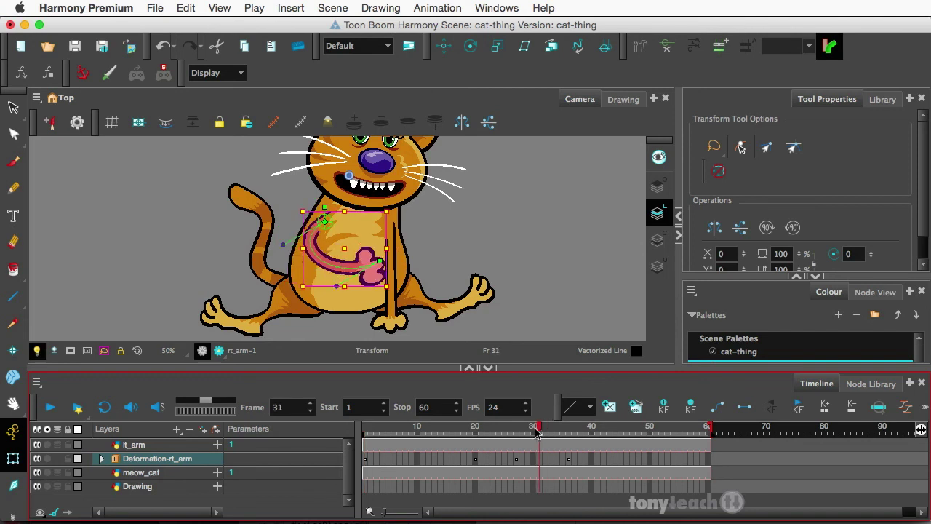
{"action": "left_click_drag", "start_coordinate": [536, 432], "coordinate": [569, 434]}
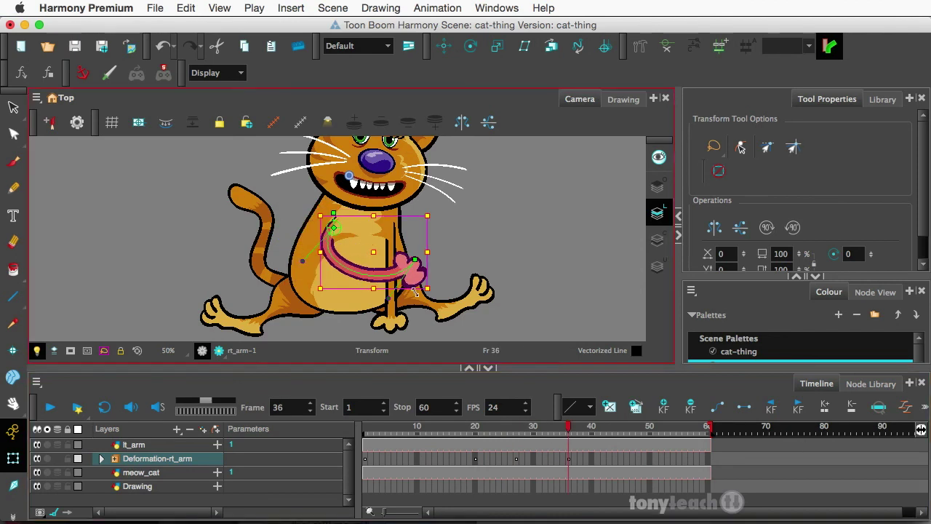
{"action": "left_click_drag", "start_coordinate": [414, 260], "coordinate": [424, 231]}
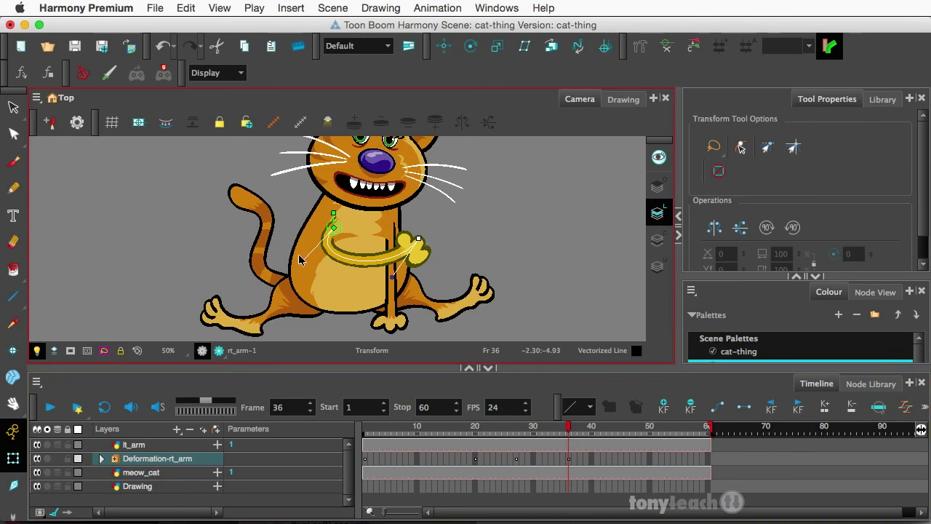
{"action": "left_click_drag", "start_coordinate": [299, 260], "coordinate": [344, 270]}
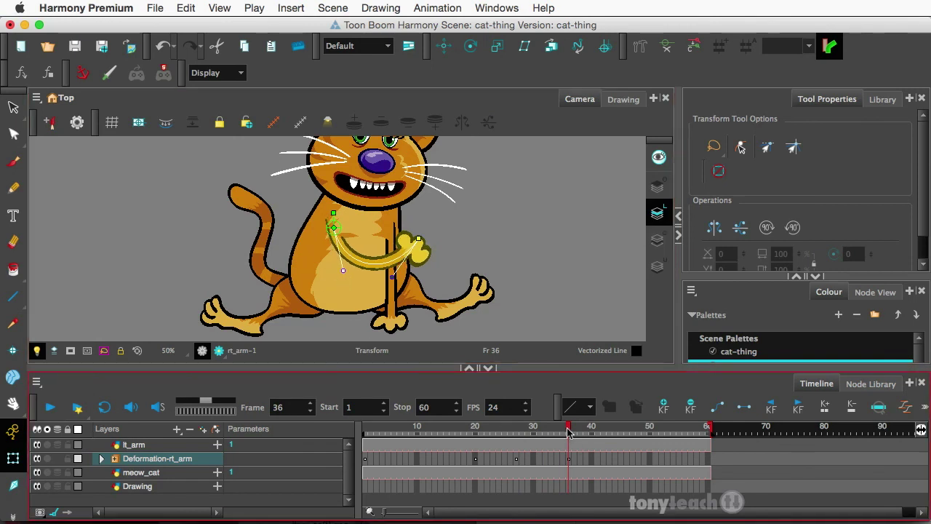
{"action": "left_click_drag", "start_coordinate": [568, 427], "coordinate": [597, 437]}
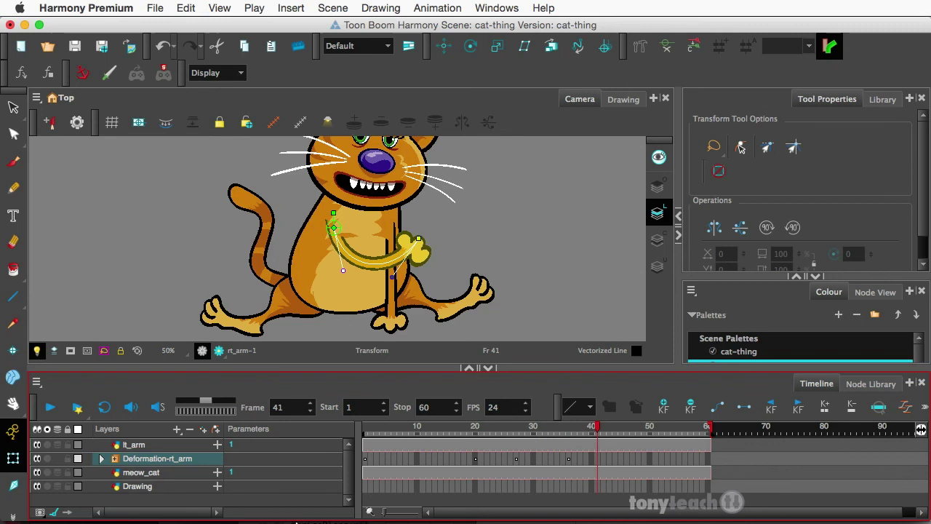
- In Chrome's Harmony pricing tab, compare monthly and annually billed subscription prices
{"action": "left_click", "coordinate": [73, 498]}
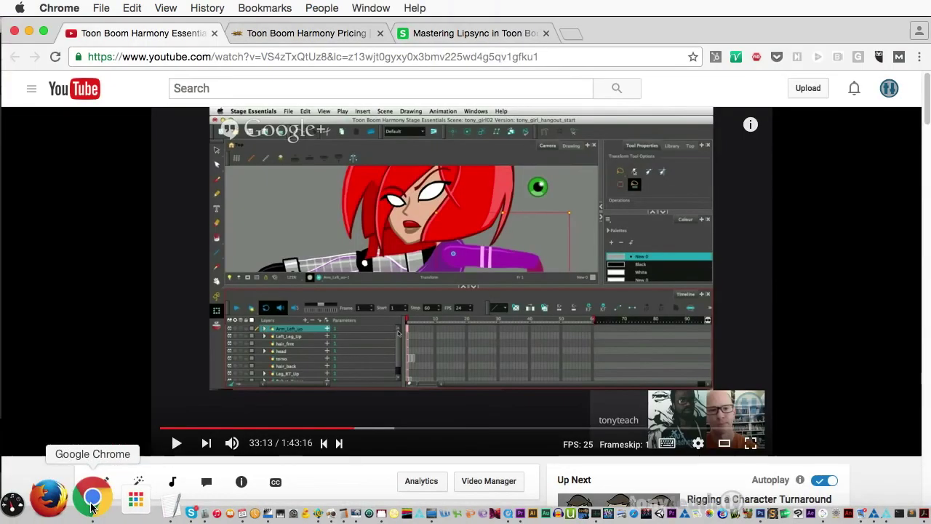
{"action": "left_click", "coordinate": [300, 35]}
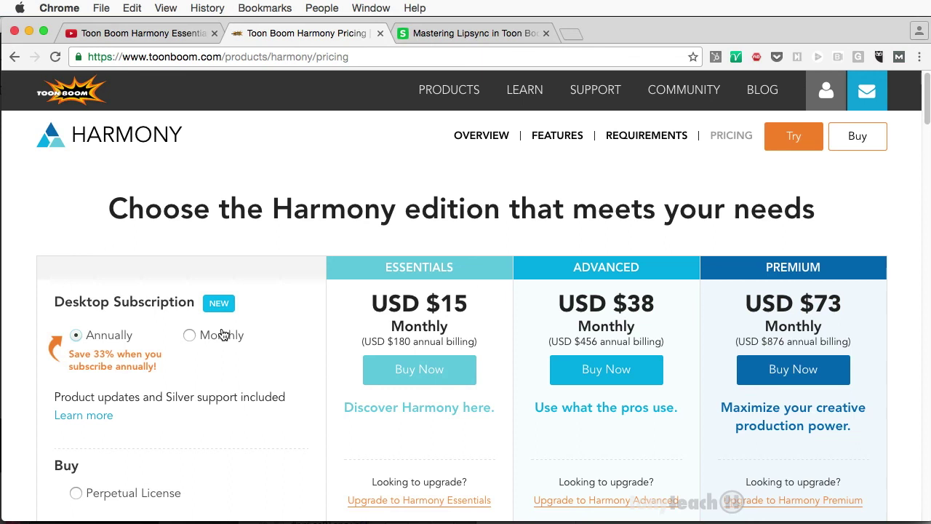
{"action": "left_click", "coordinate": [191, 337]}
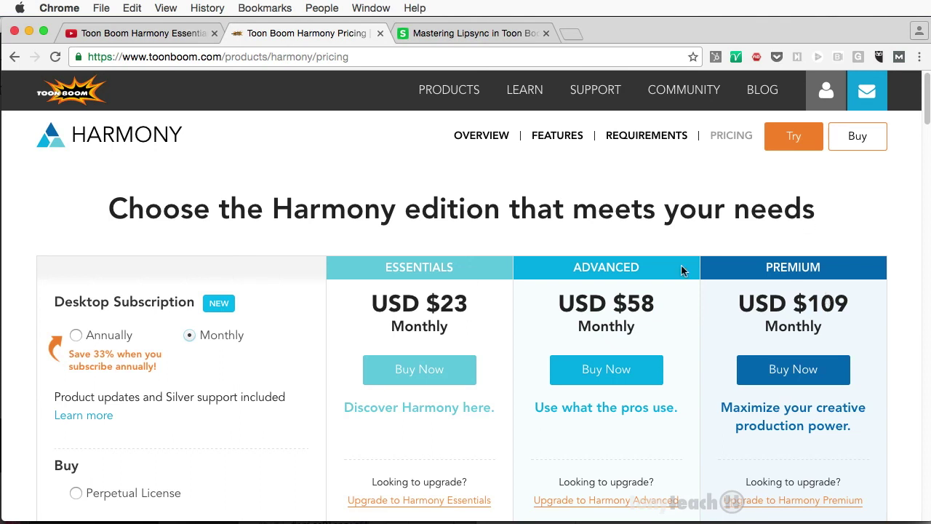
{"action": "left_click", "coordinate": [101, 340]}
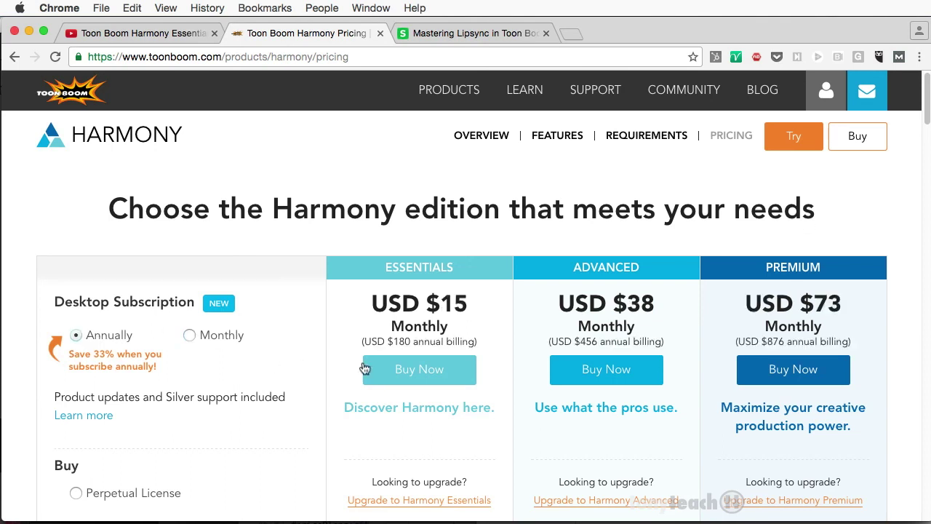
{"action": "scroll", "coordinate": [378, 364], "scroll_direction": "down", "scroll_amount": 1}
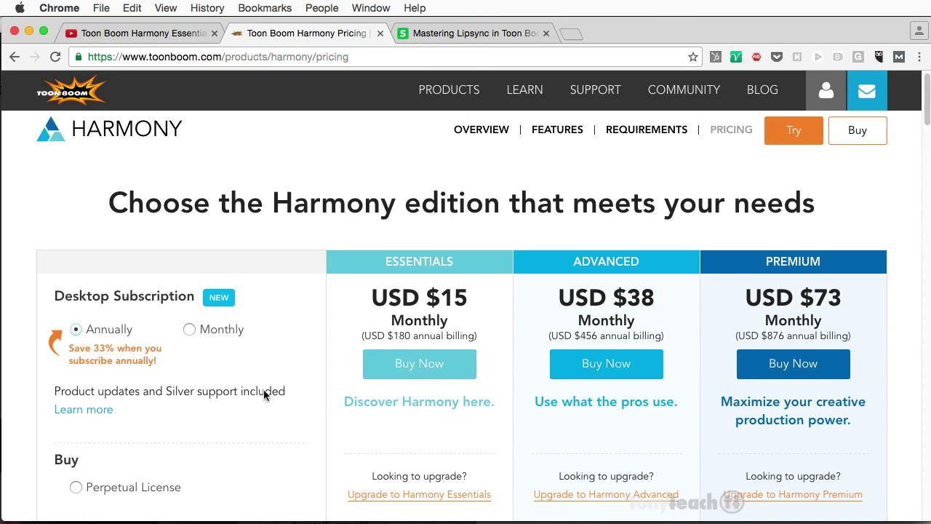
{"action": "scroll", "coordinate": [191, 407], "scroll_direction": "down", "scroll_amount": 1}
{"action": "scroll", "coordinate": [190, 407], "scroll_direction": "down", "scroll_amount": 1}
- View the Perpetual License prices, then switch the table back to Monthly subscription rates
{"action": "left_click", "coordinate": [76, 484]}
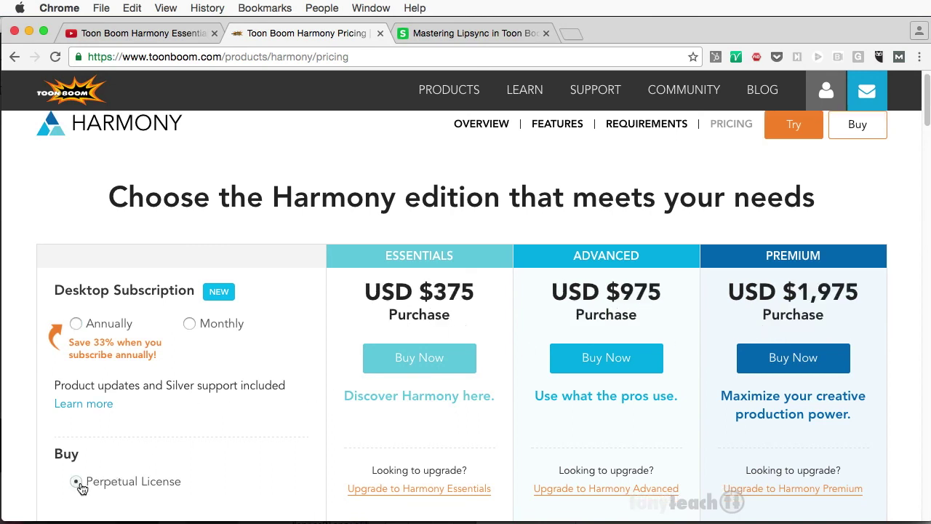
{"action": "scroll", "coordinate": [465, 356], "scroll_direction": "down", "scroll_amount": 3}
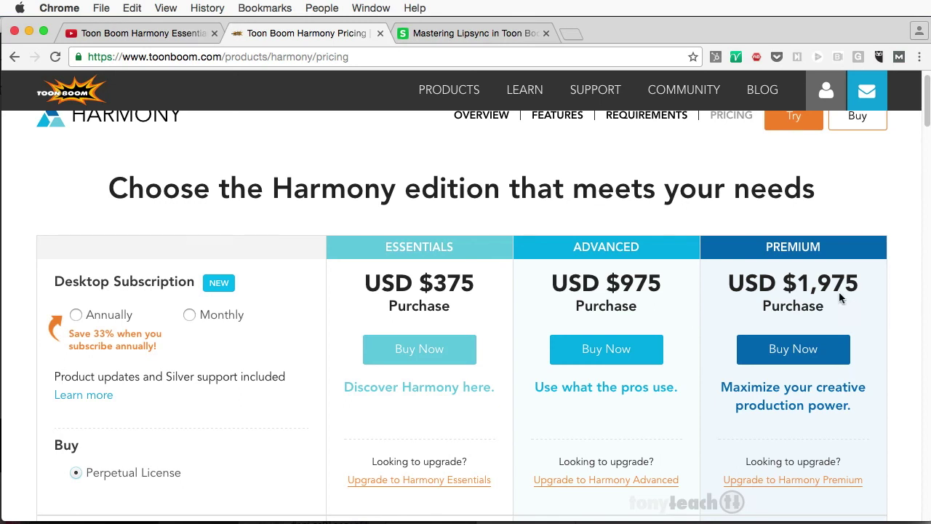
{"action": "left_click", "coordinate": [224, 323]}
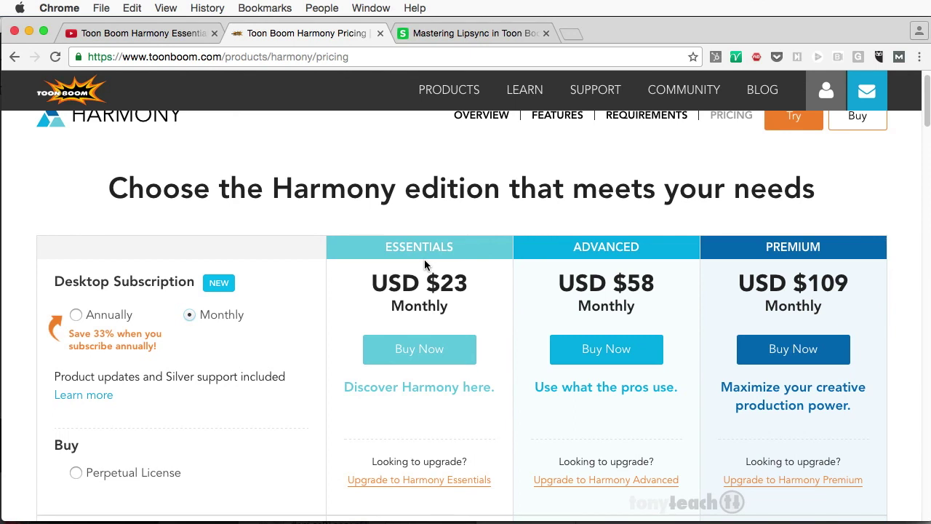
- Open the Mastering Lipsync course tab and scroll through its description and Table of Contents
{"action": "left_click", "coordinate": [442, 35]}
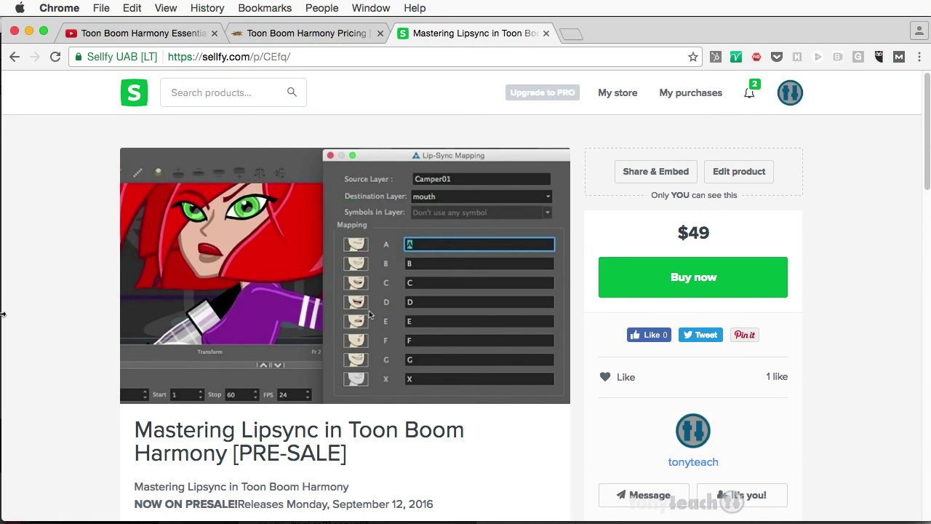
{"action": "scroll", "coordinate": [9, 333], "scroll_direction": "down", "scroll_amount": 5}
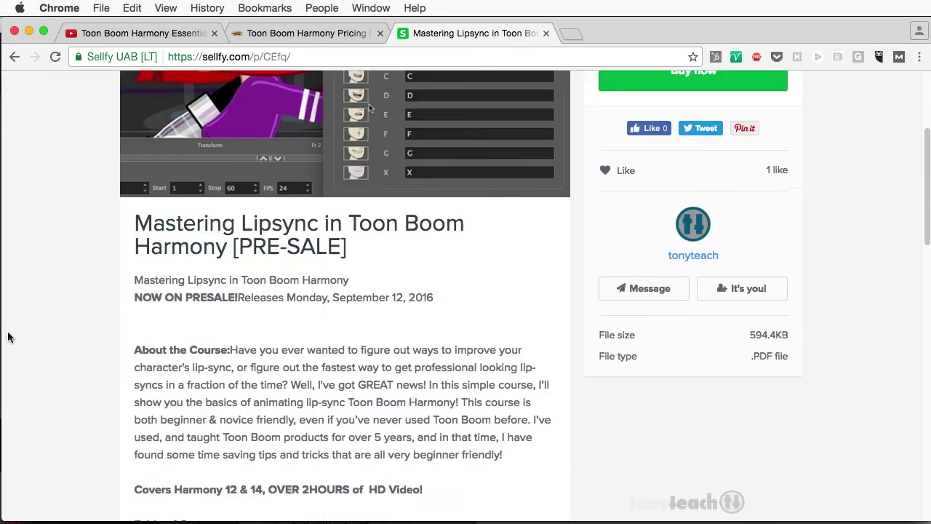
{"action": "scroll", "coordinate": [9, 336], "scroll_direction": "down", "scroll_amount": 3}
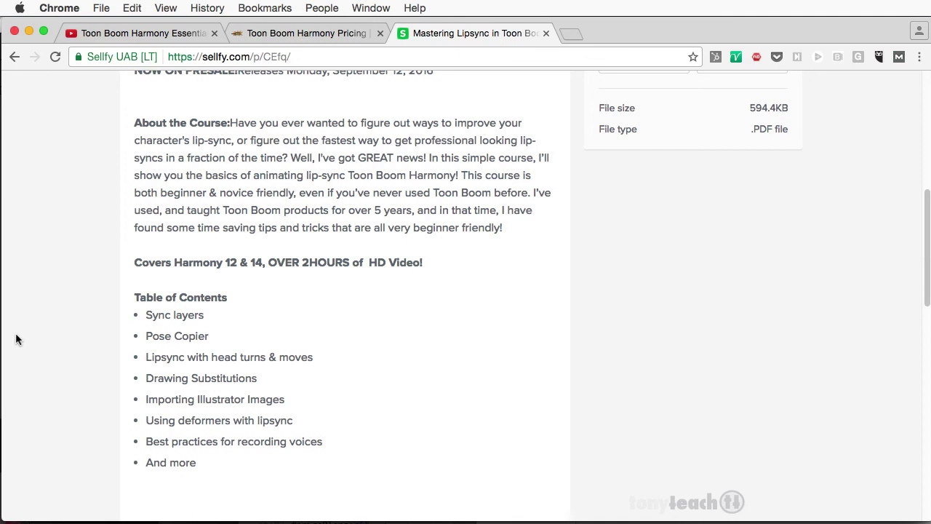
{"action": "scroll", "coordinate": [17, 339], "scroll_direction": "up", "scroll_amount": 1}
{"action": "scroll", "coordinate": [17, 339], "scroll_direction": "up", "scroll_amount": 4}
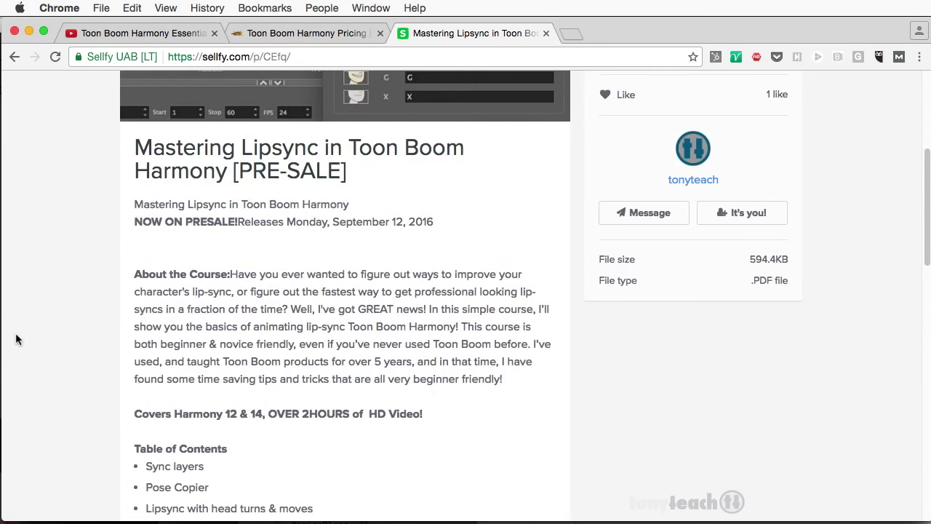
{"action": "scroll", "coordinate": [16, 339], "scroll_direction": "up", "scroll_amount": 3}
{"action": "scroll", "coordinate": [17, 339], "scroll_direction": "up", "scroll_amount": 5}
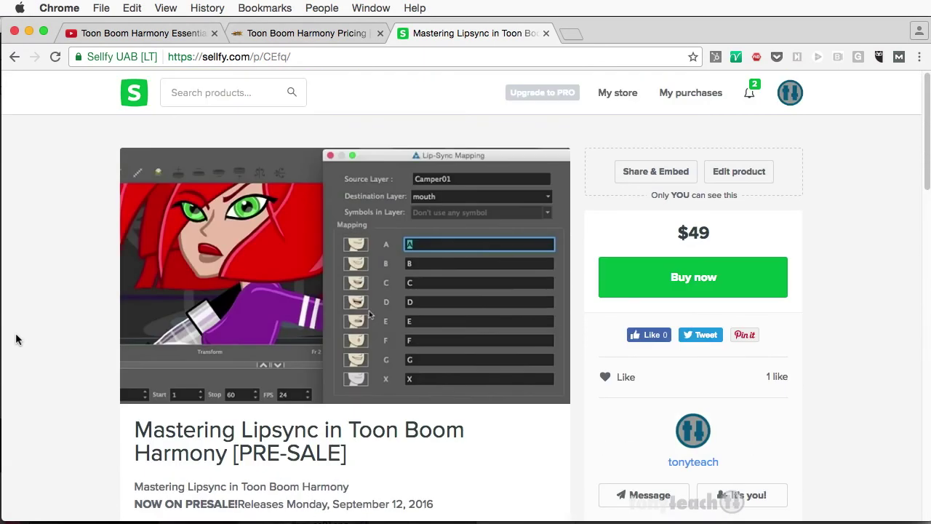